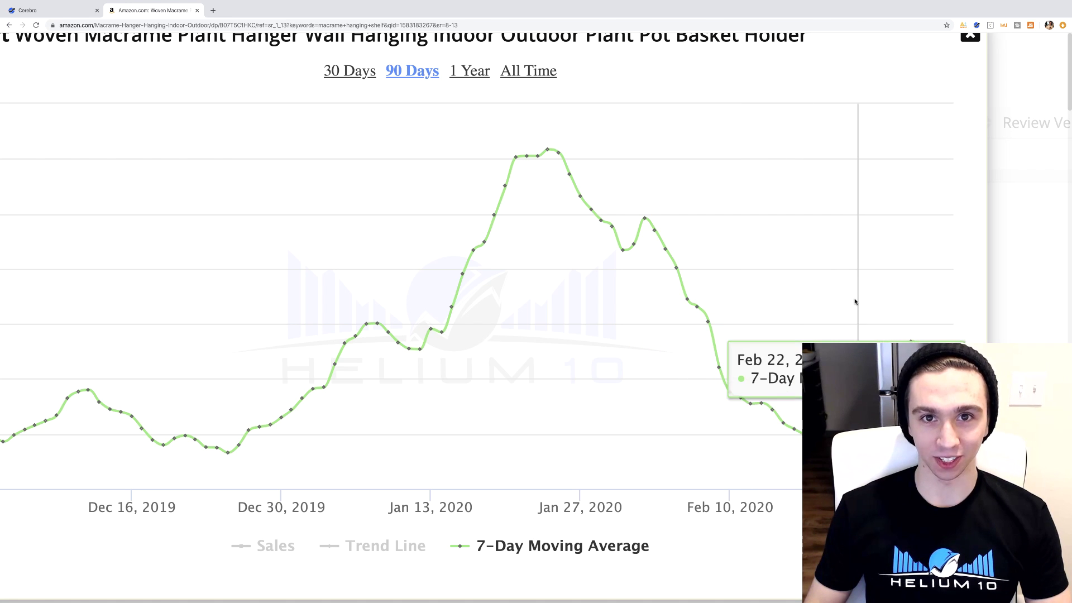
{"action": "key", "text": "Escape"}
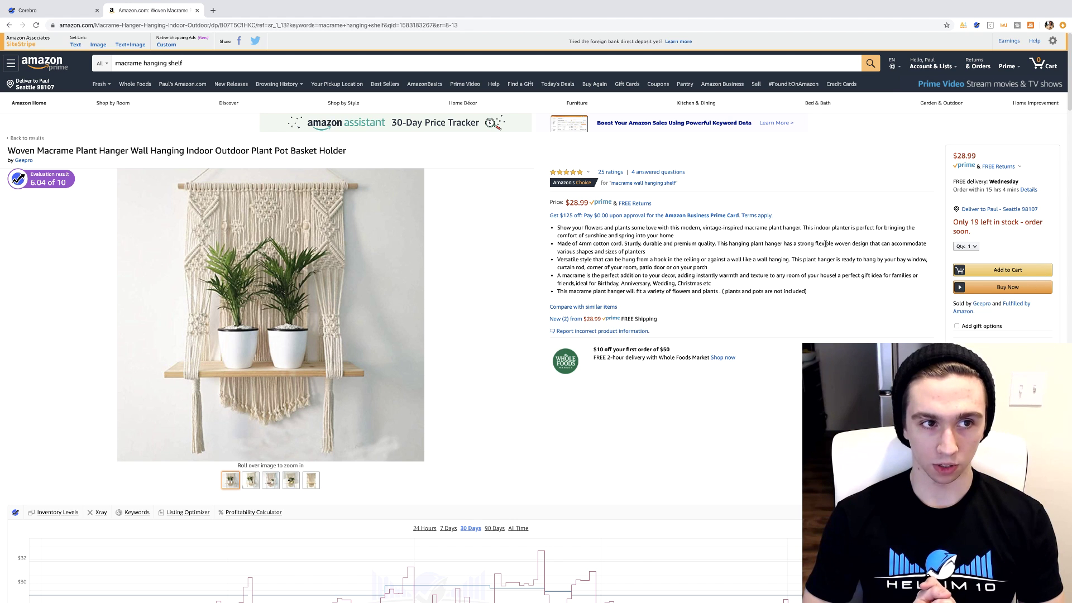
{"action": "left_click", "coordinate": [66, 11]}
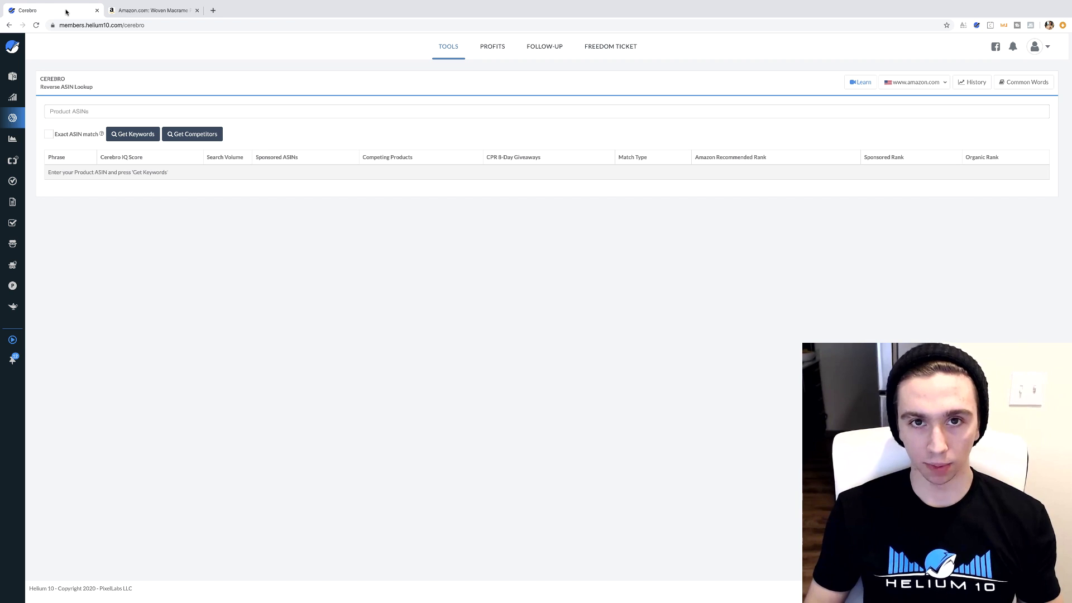
{"action": "left_click", "coordinate": [123, 12]}
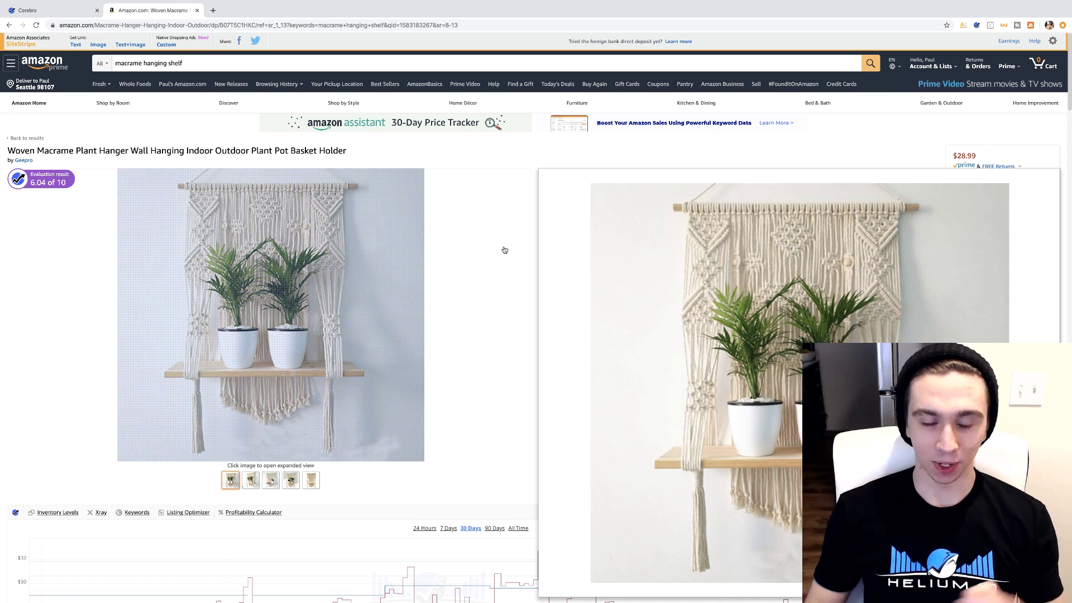
{"action": "scroll", "coordinate": [518, 285], "scroll_direction": "down", "scroll_amount": 1}
{"action": "scroll", "coordinate": [520, 281], "scroll_direction": "down", "scroll_amount": 1}
{"action": "scroll", "coordinate": [518, 281], "scroll_direction": "up", "scroll_amount": 2}
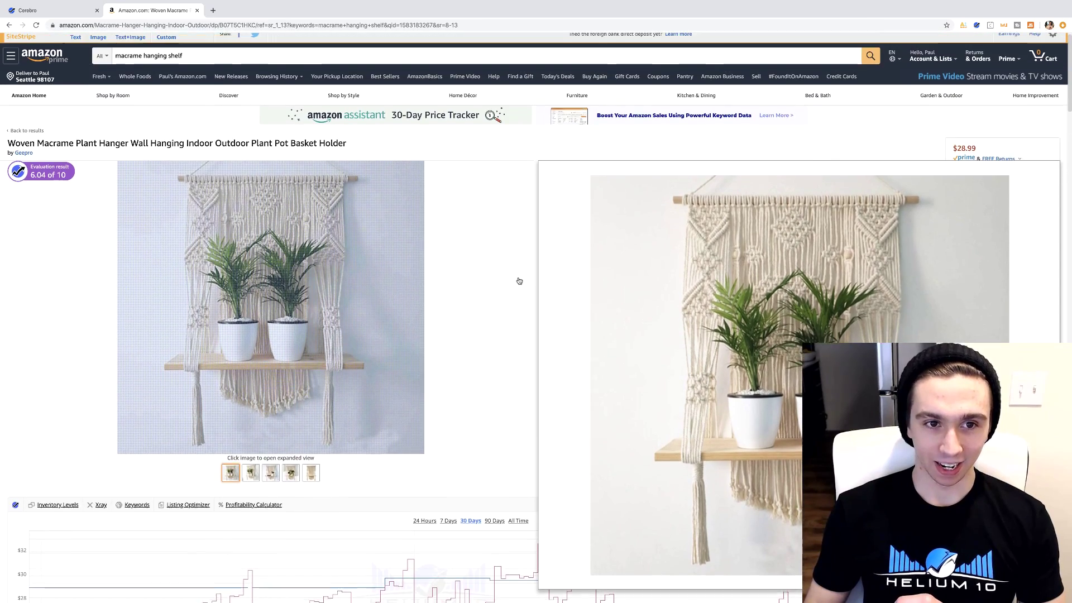
{"action": "scroll", "coordinate": [633, 394], "scroll_direction": "down", "scroll_amount": 2}
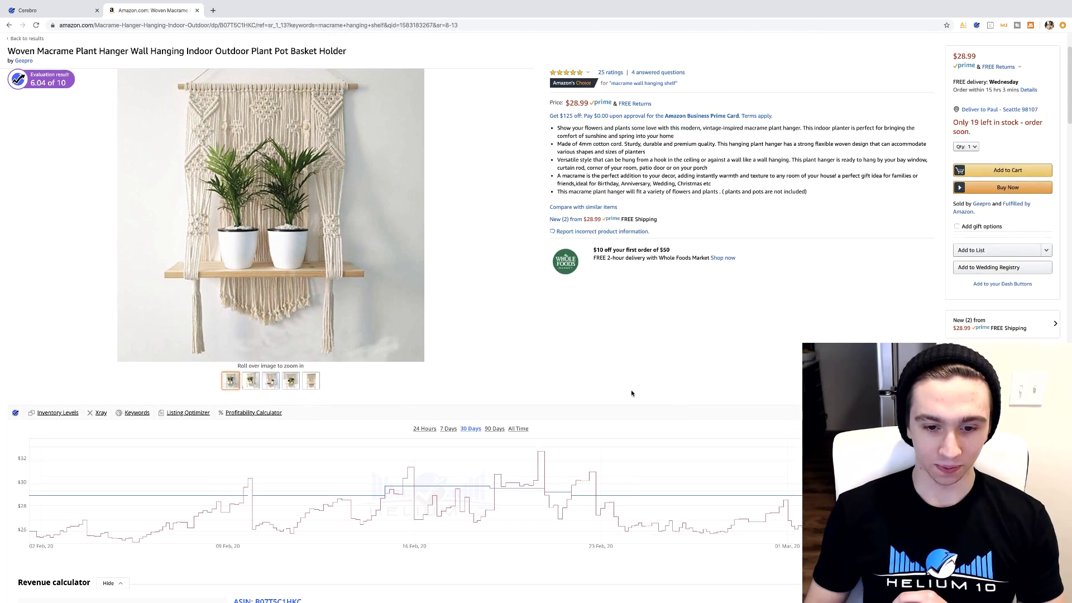
{"action": "scroll", "coordinate": [1071, 95], "scroll_direction": "up", "scroll_amount": 1}
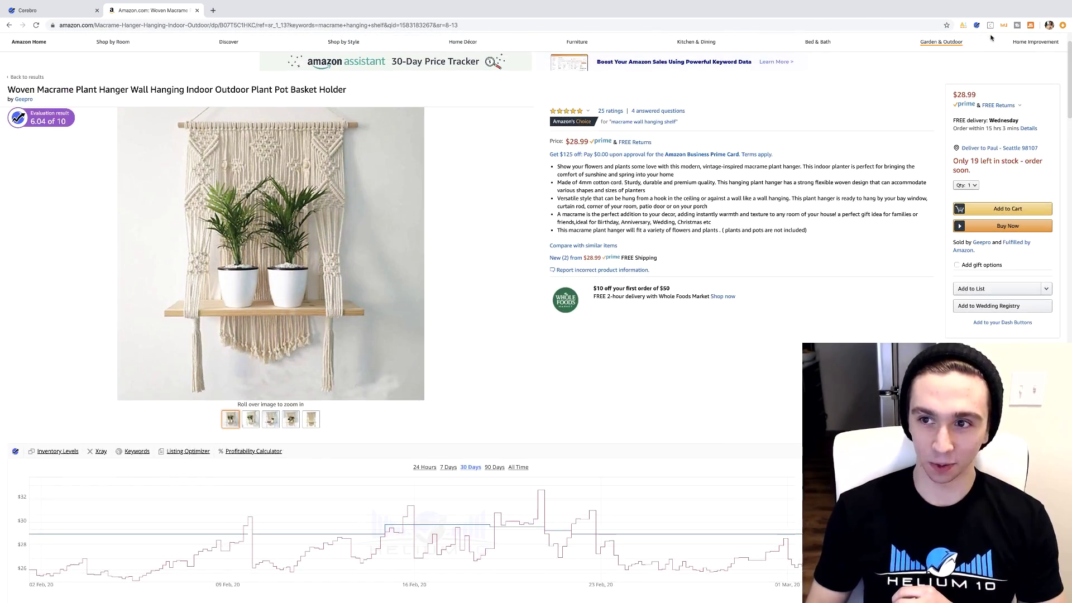
Run Xray product research on the macrame plant hanger listing and open the product's sales chart
{"action": "left_click", "coordinate": [977, 25]}
{"action": "left_click", "coordinate": [890, 69]}
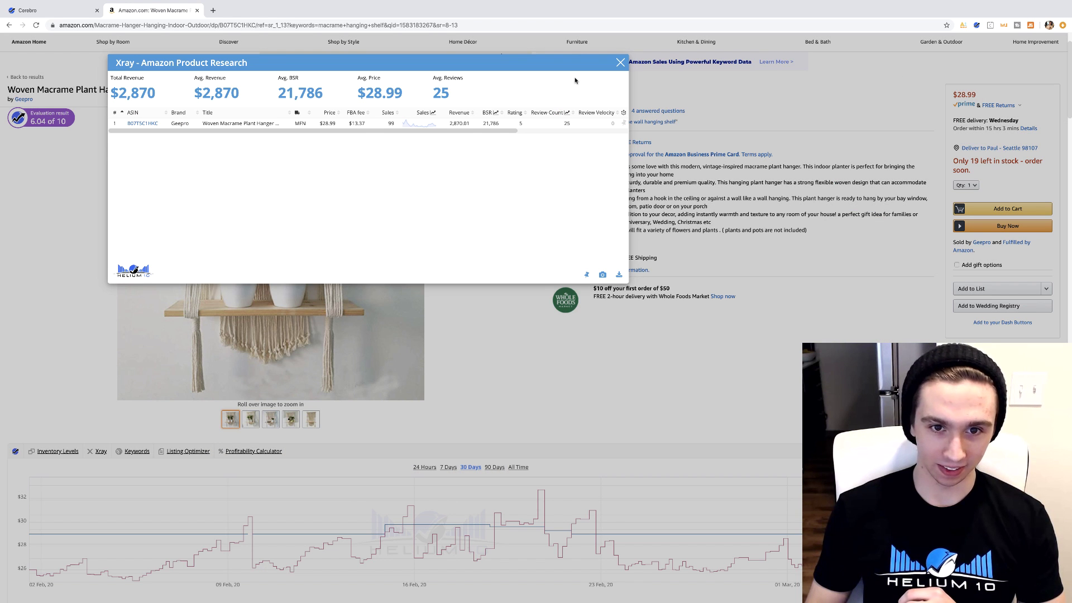
{"action": "left_click", "coordinate": [421, 125]}
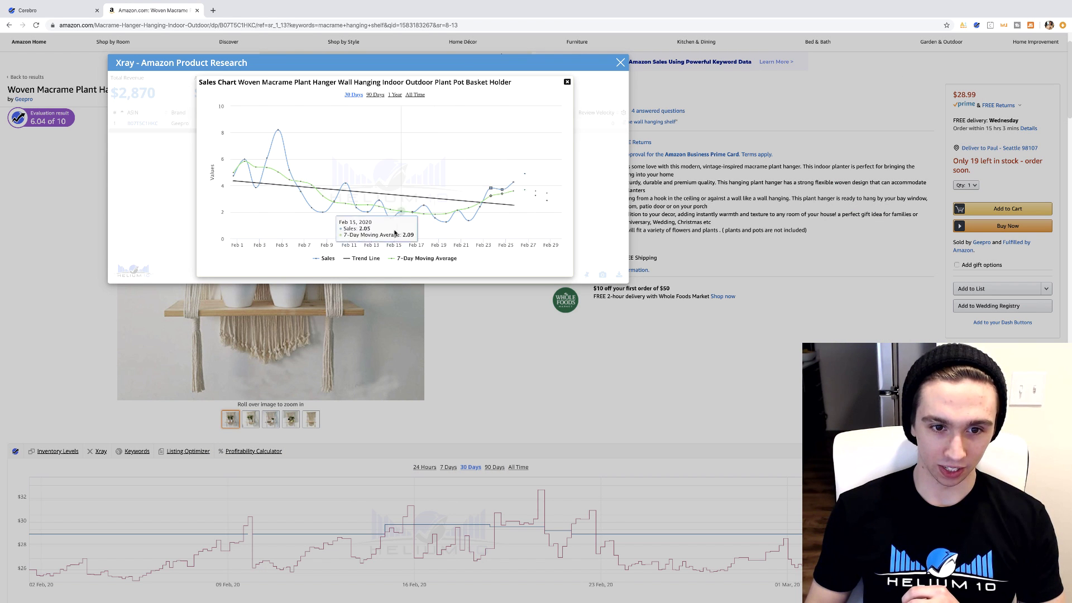
View the sales chart over 90 days with the Sales series hidden, and close the chart and Xray
{"action": "left_click", "coordinate": [412, 258]}
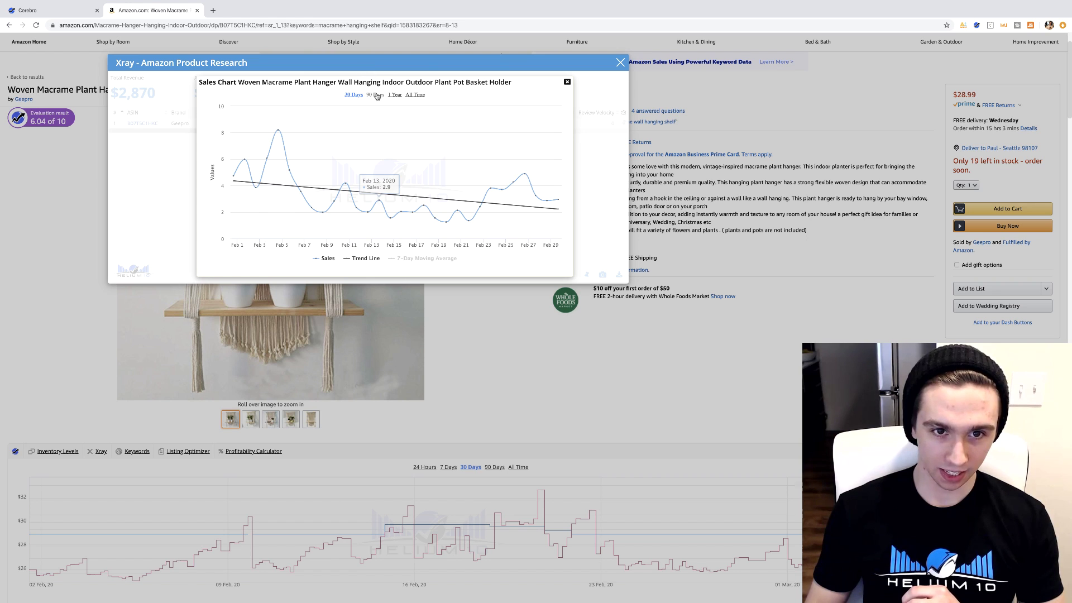
{"action": "left_click", "coordinate": [376, 95]}
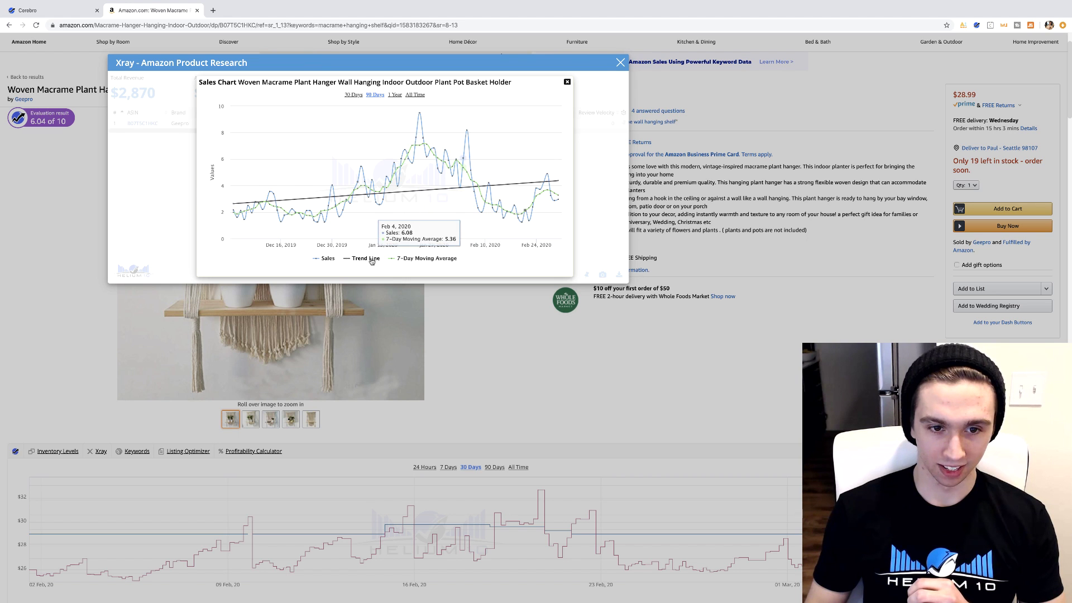
{"action": "left_click", "coordinate": [324, 259]}
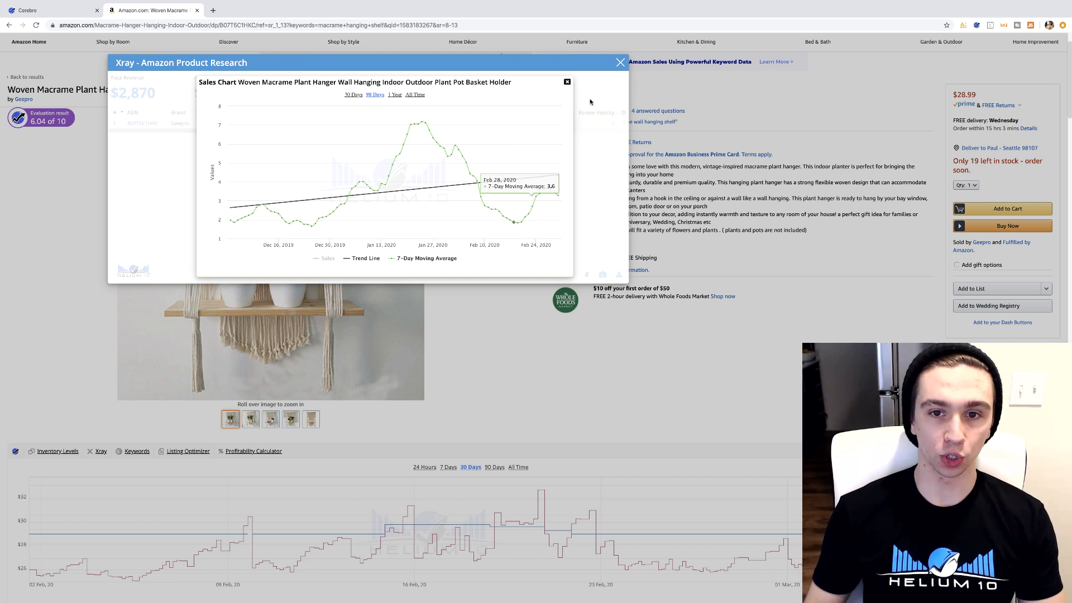
{"action": "left_click", "coordinate": [568, 81]}
{"action": "left_click", "coordinate": [621, 62]}
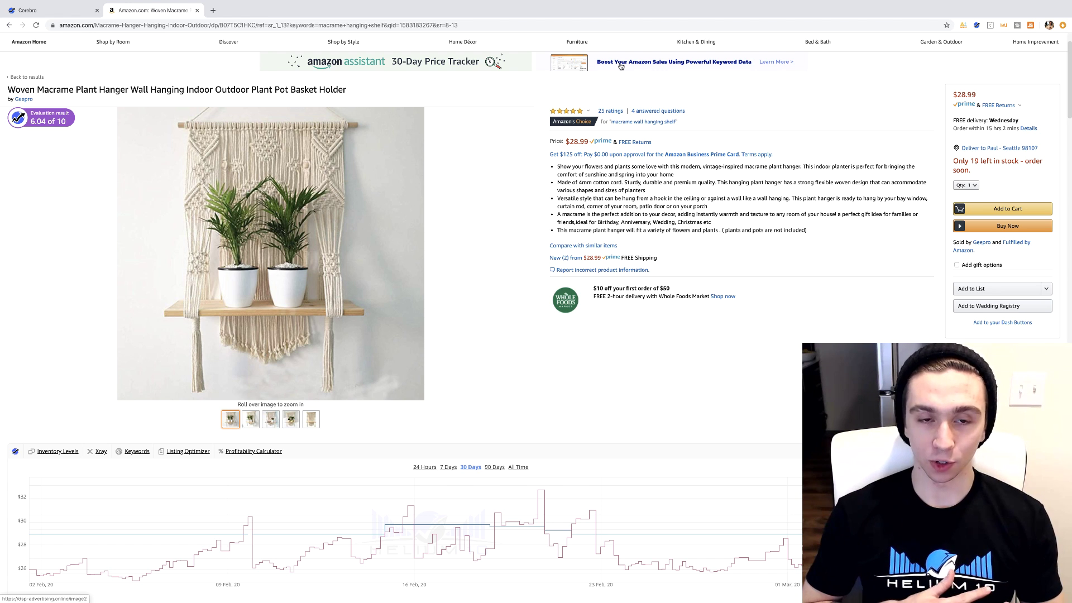
Locate and highlight the product's ASIN within the listing's web address
{"action": "scroll", "coordinate": [520, 111], "scroll_direction": "down", "scroll_amount": 1}
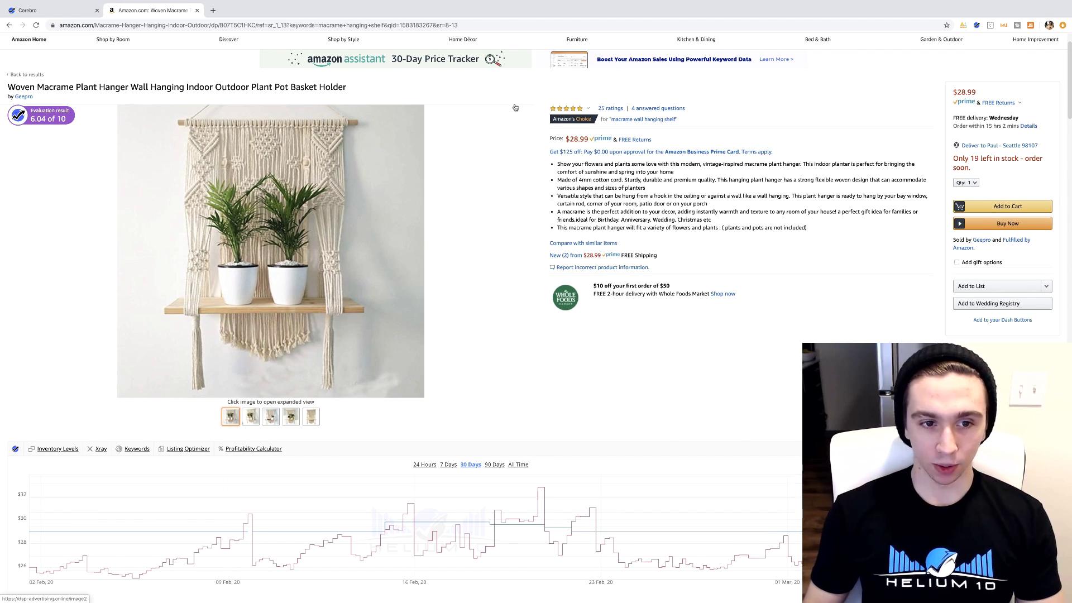
{"action": "mouse_move", "coordinate": [422, 143]}
{"action": "left_click", "coordinate": [53, 10]}
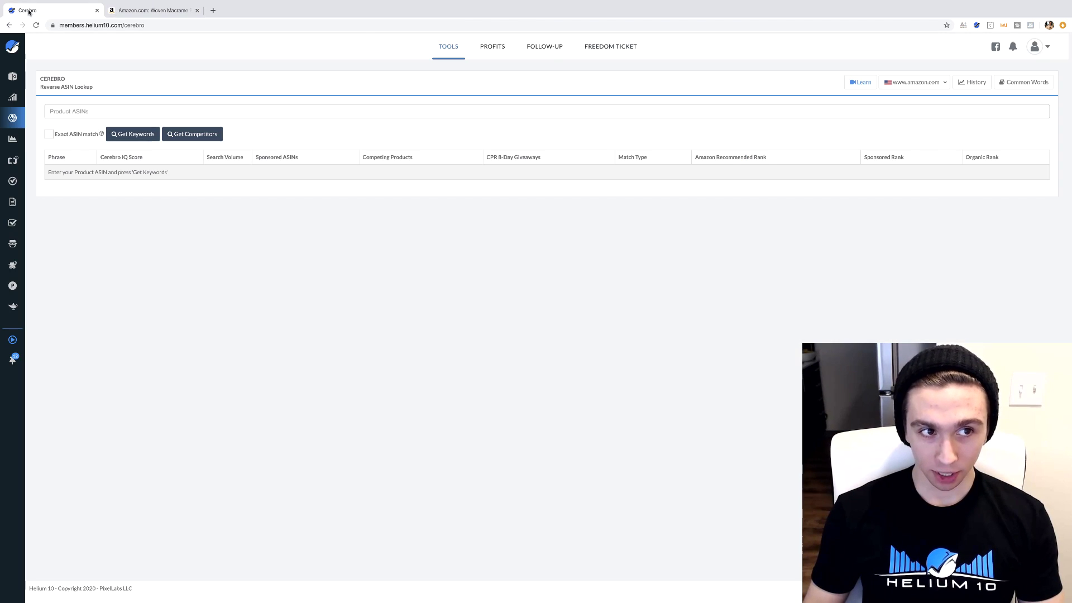
{"action": "left_click", "coordinate": [163, 11]}
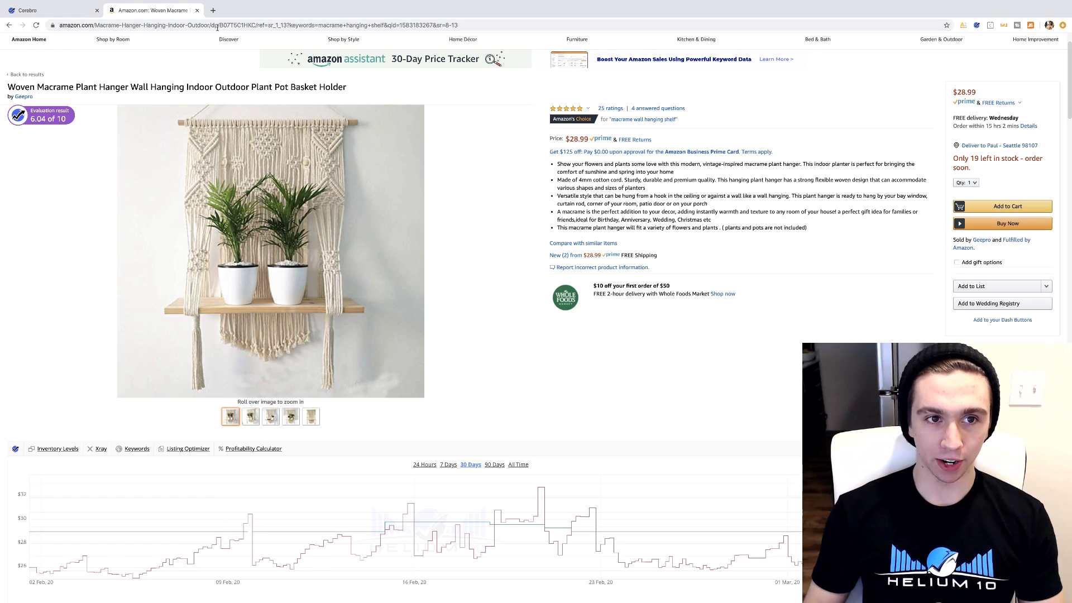
{"action": "left_click_drag", "start_coordinate": [219, 25], "coordinate": [256, 25]}
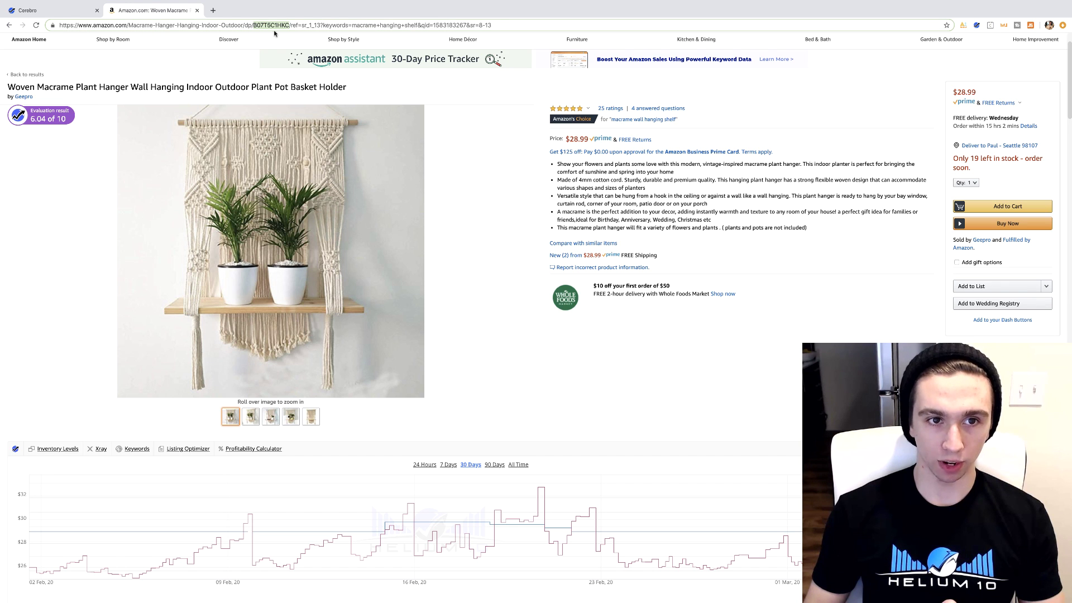
{"action": "scroll", "coordinate": [273, 34], "scroll_direction": "up", "scroll_amount": 5}
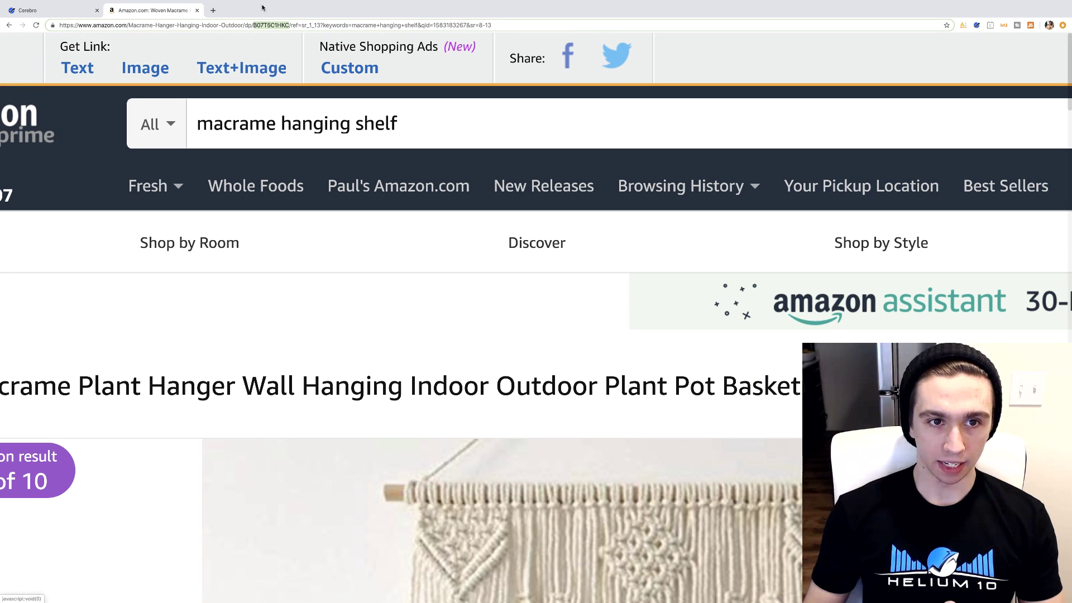
{"action": "scroll", "coordinate": [270, 34], "scroll_direction": "down", "scroll_amount": 5}
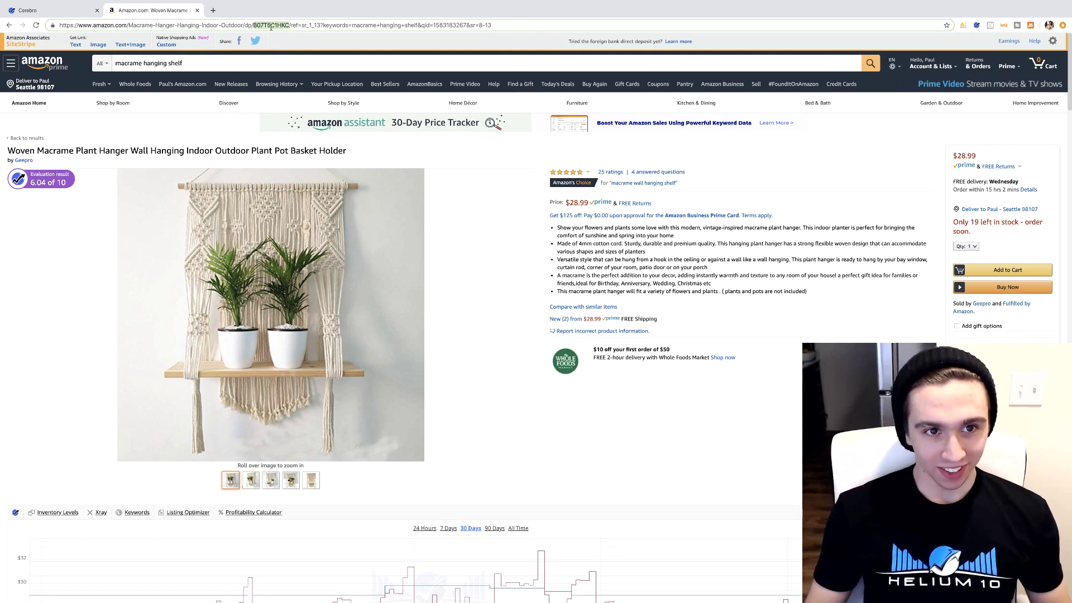
Look through the listing's revenue calculator and product information for the places where the ASIN is given
{"action": "scroll", "coordinate": [508, 298], "scroll_direction": "down", "scroll_amount": 15}
{"action": "scroll", "coordinate": [508, 298], "scroll_direction": "up", "scroll_amount": 7}
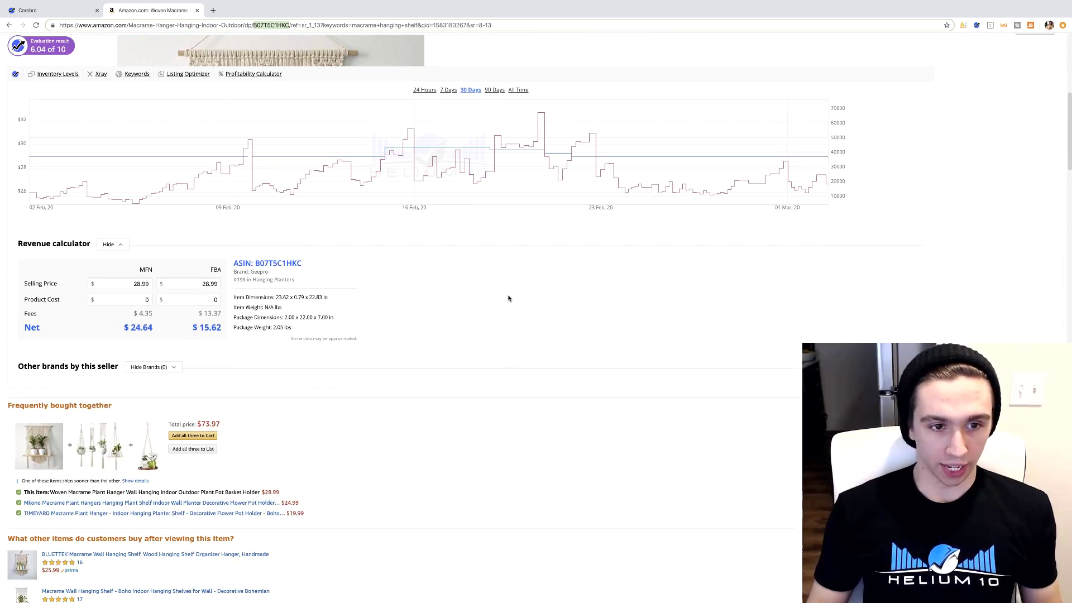
{"action": "scroll", "coordinate": [508, 298], "scroll_direction": "down", "scroll_amount": 1}
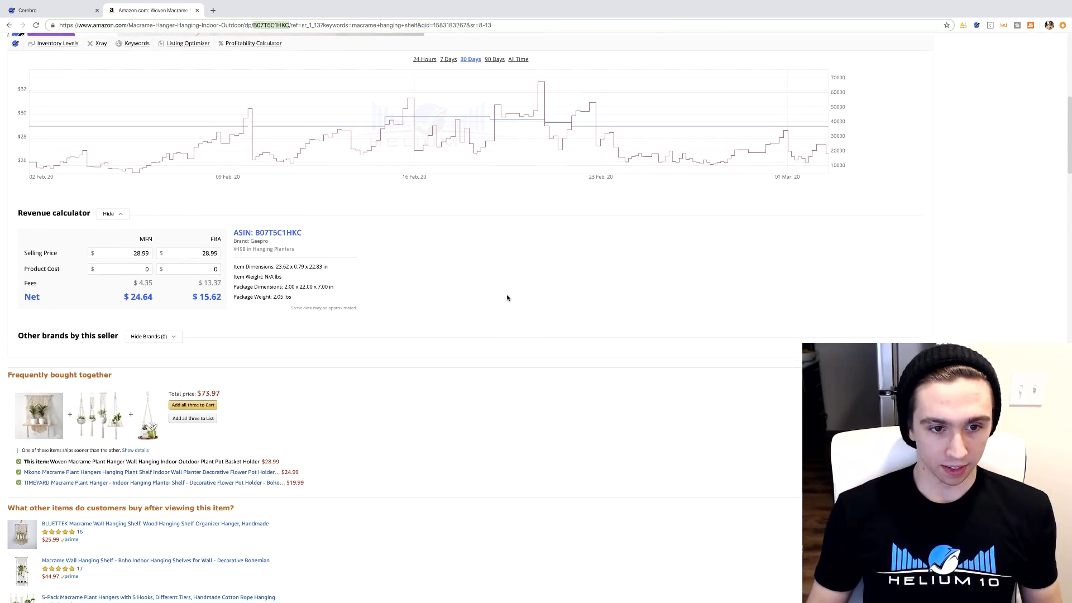
{"action": "left_click", "coordinate": [383, 212]}
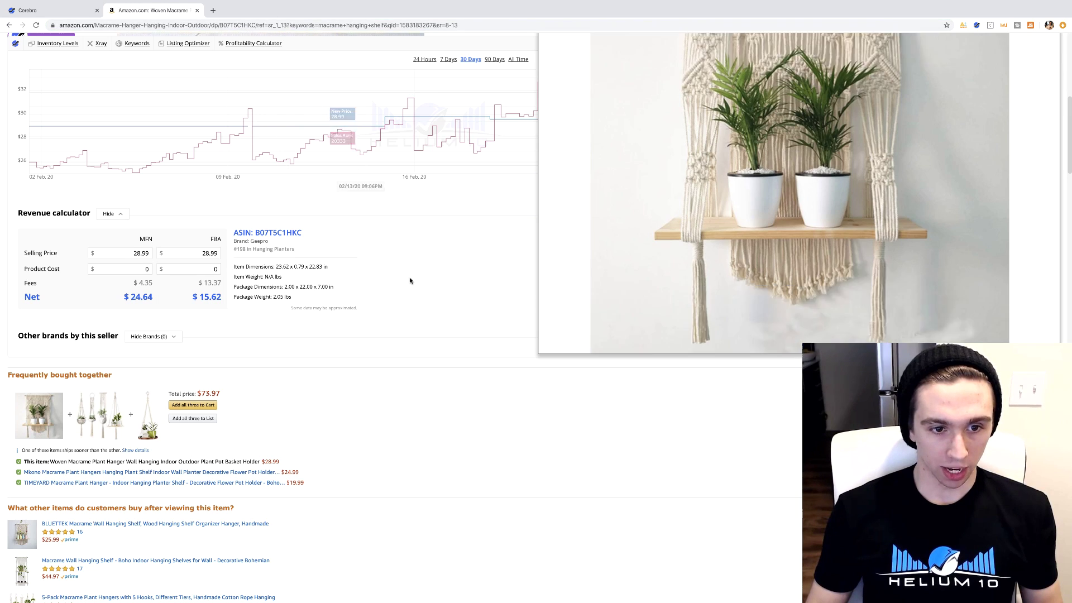
{"action": "scroll", "coordinate": [413, 285], "scroll_direction": "down", "scroll_amount": 12}
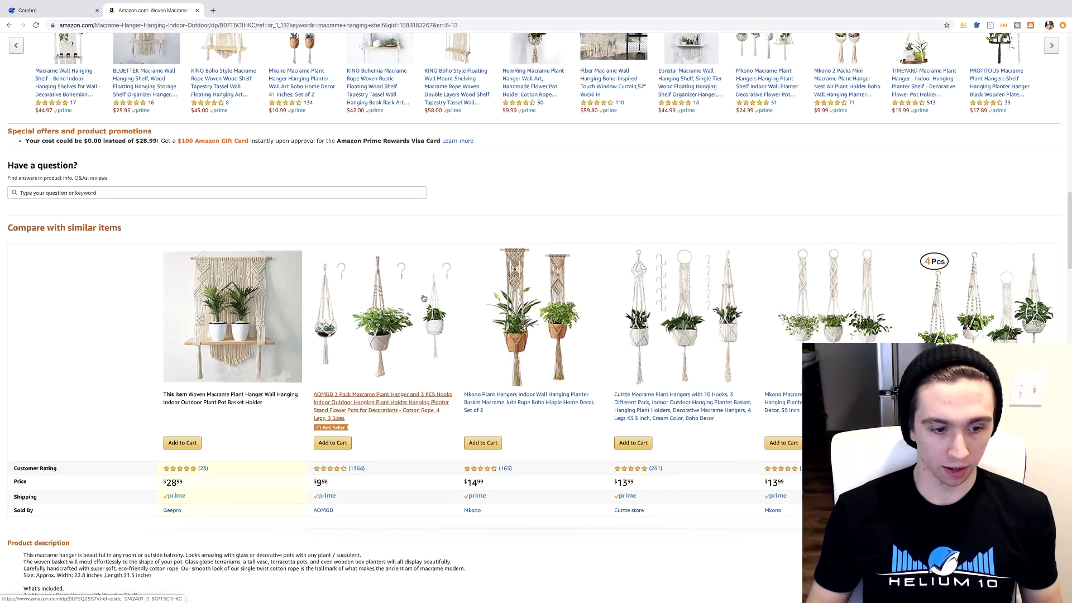
{"action": "scroll", "coordinate": [424, 299], "scroll_direction": "down", "scroll_amount": 6}
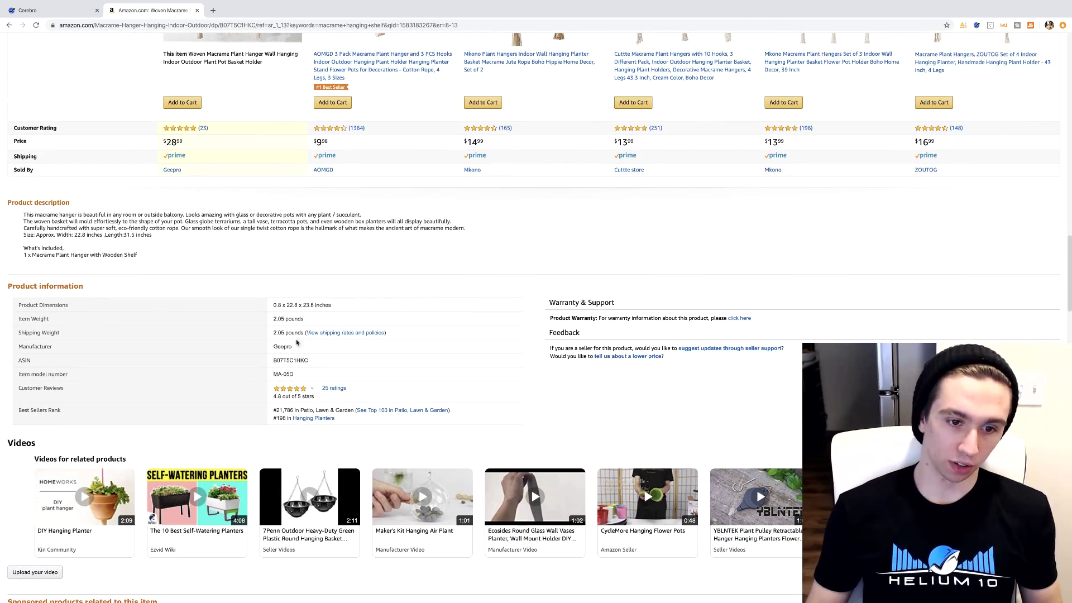
{"action": "scroll", "coordinate": [261, 352], "scroll_direction": "up", "scroll_amount": 5}
{"action": "scroll", "coordinate": [260, 352], "scroll_direction": "up", "scroll_amount": 15}
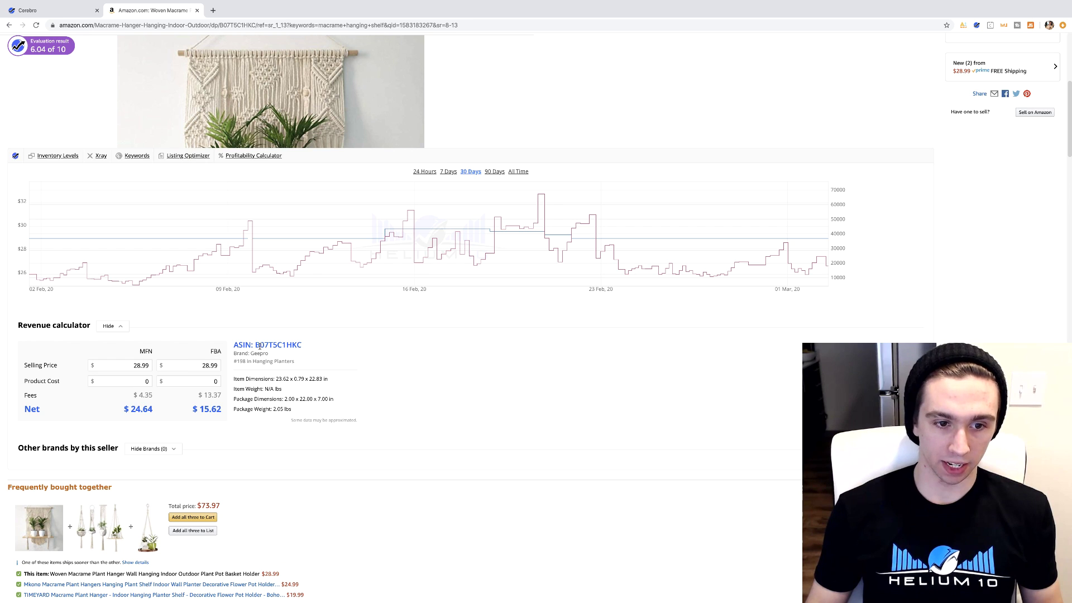
Copy the ASIN B07T5C1HKC from the revenue calculator section of the listing
{"action": "left_click_drag", "start_coordinate": [256, 346], "coordinate": [343, 351]}
{"action": "key", "text": "ctrl+c"}
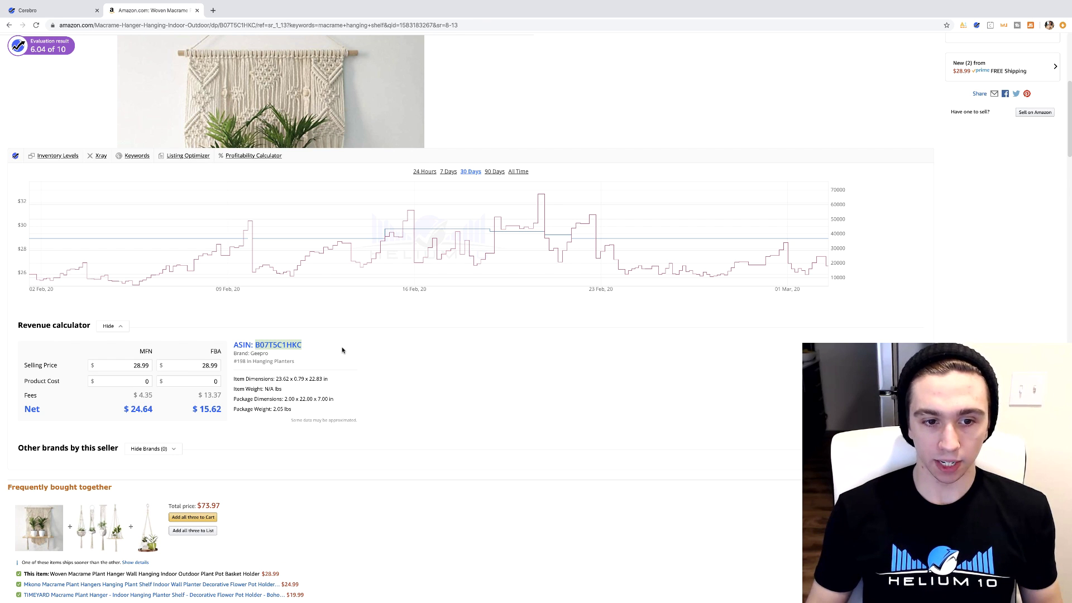
{"action": "left_click", "coordinate": [311, 340]}
{"action": "scroll", "coordinate": [313, 344], "scroll_direction": "up", "scroll_amount": 6}
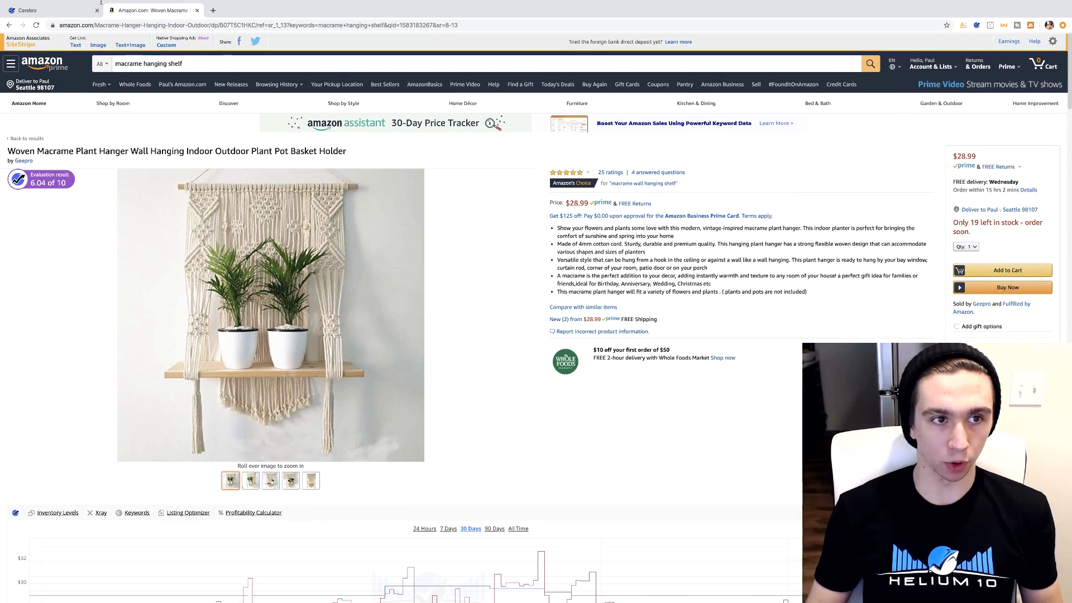
Switch to Cerebro and add the copied ASIN B07T5C1HKC as the product for the reverse lookup
{"action": "left_click", "coordinate": [50, 10]}
{"action": "left_click", "coordinate": [143, 114]}
{"action": "key", "text": "ctrl+v"}
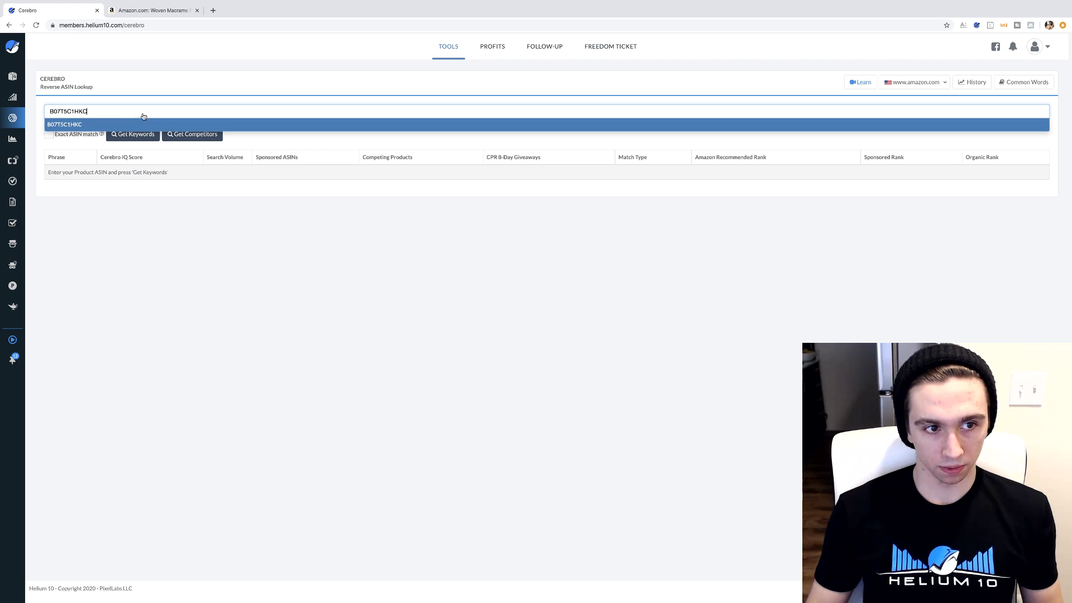
{"action": "left_click", "coordinate": [82, 125]}
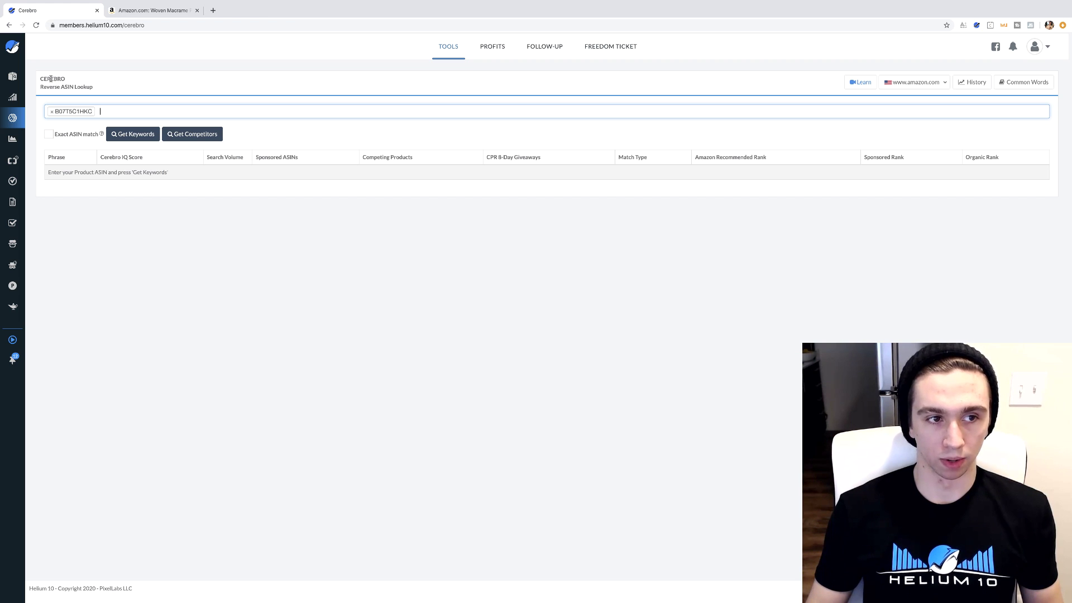
Get the keywords for the entered ASIN, running a new search instead of loading it from history
{"action": "mouse_move", "coordinate": [12, 120]}
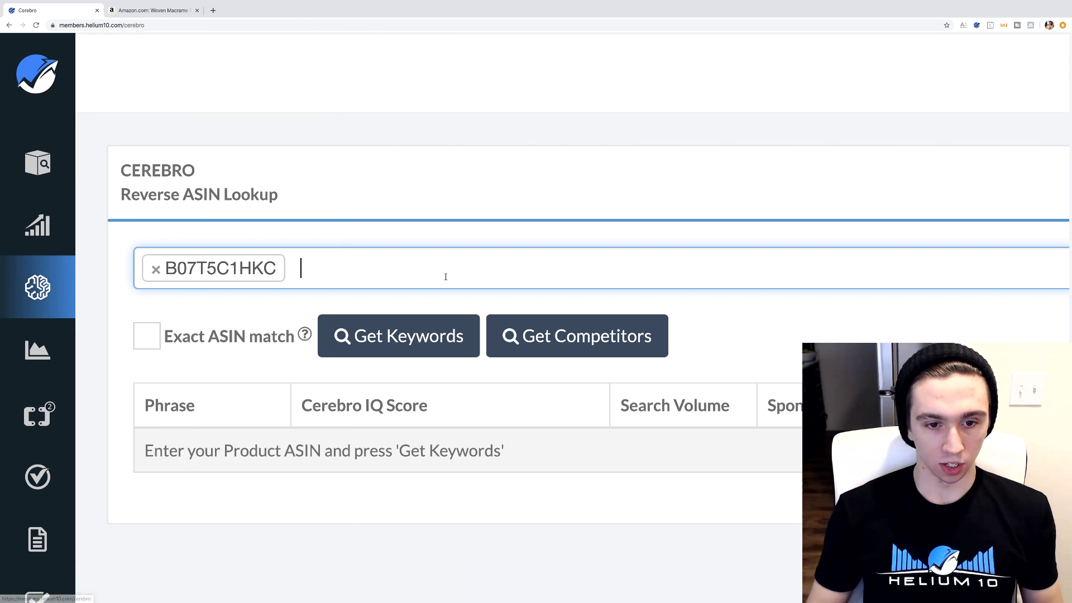
{"action": "key", "text": "ctrl+0"}
{"action": "left_click", "coordinate": [136, 135]}
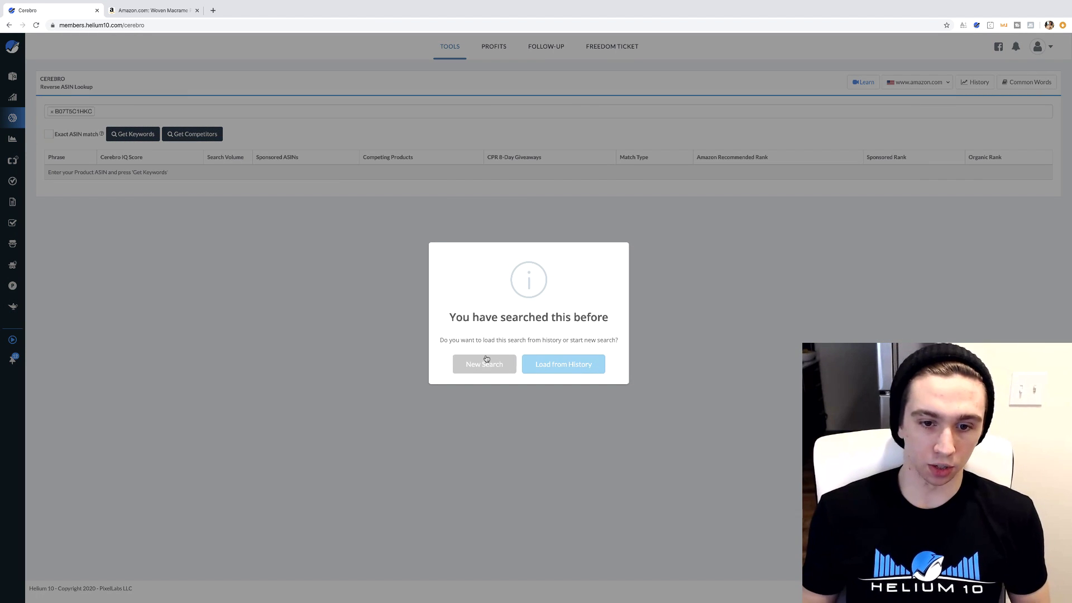
{"action": "left_click", "coordinate": [488, 366]}
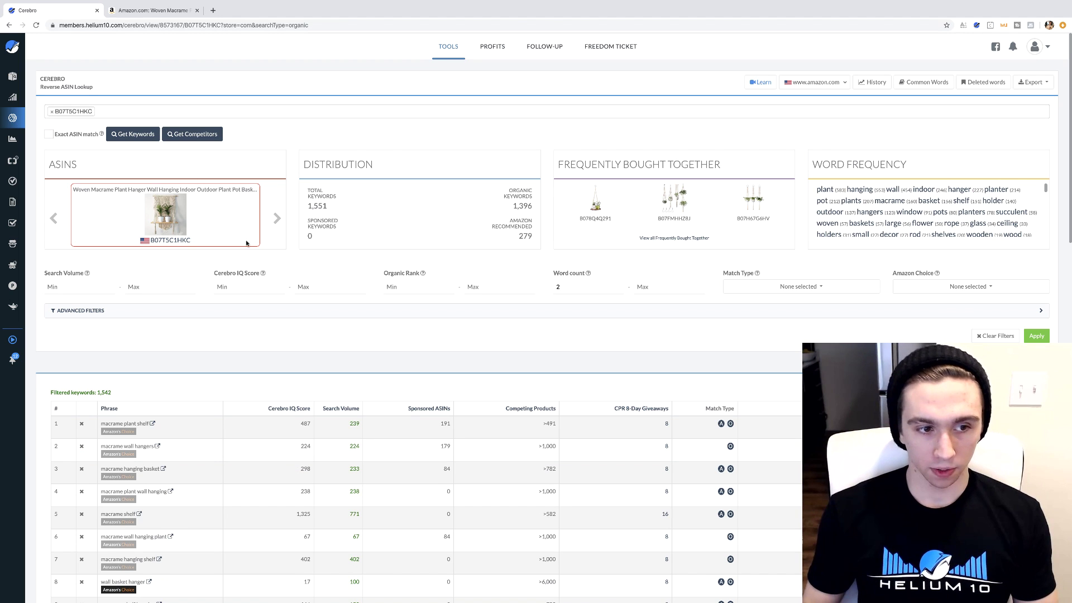
Set the minimum Search Volume filter to 300
{"action": "left_click", "coordinate": [78, 286]}
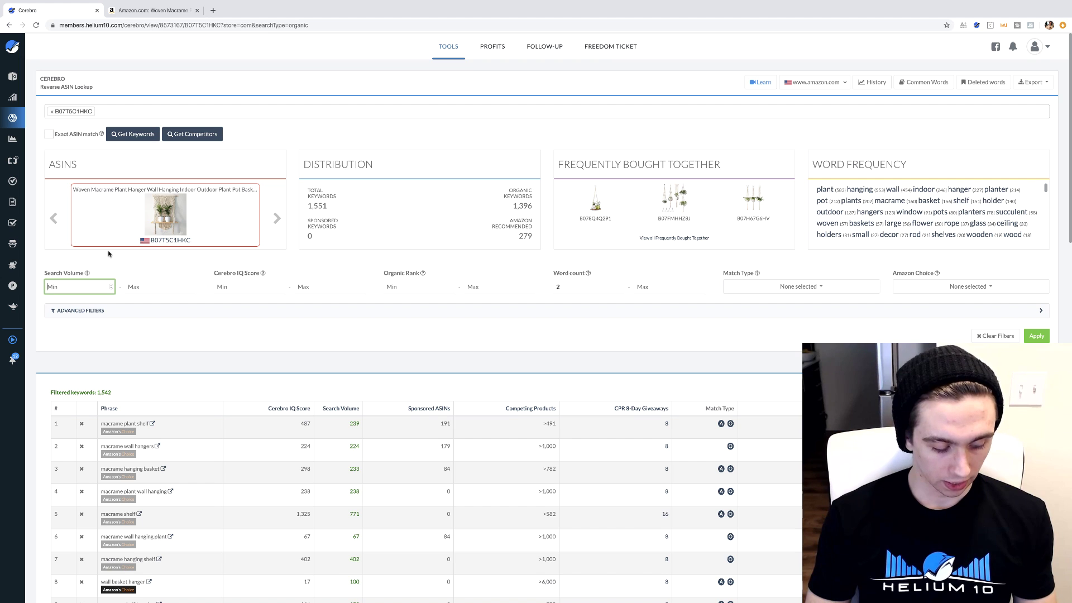
{"action": "type", "text": "4"}
{"action": "key", "text": "ctrl+a"}
{"action": "type", "text": "300"}
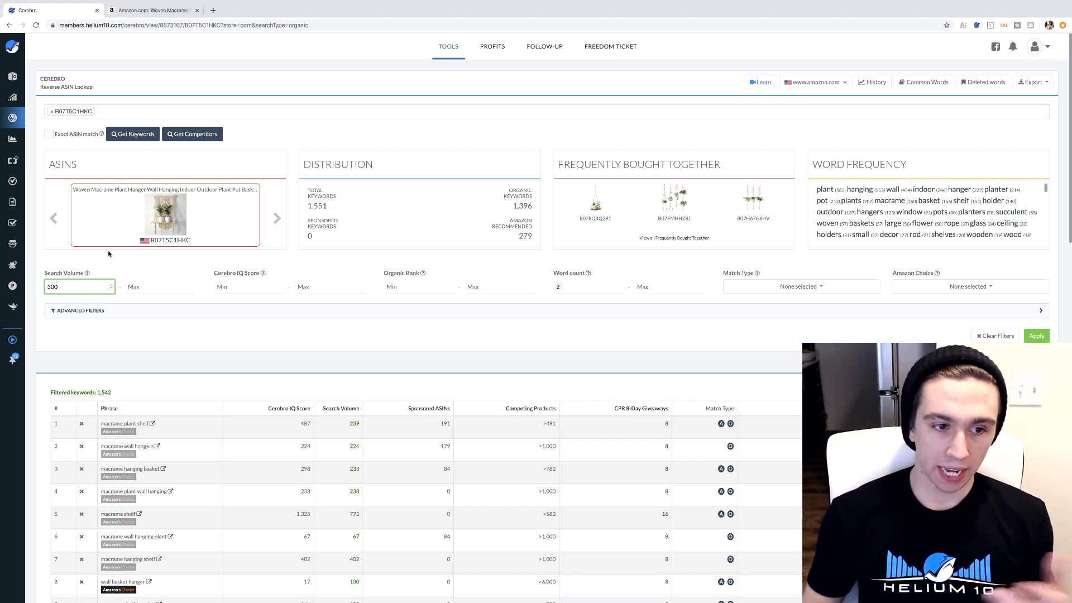
{"action": "left_click", "coordinate": [132, 348]}
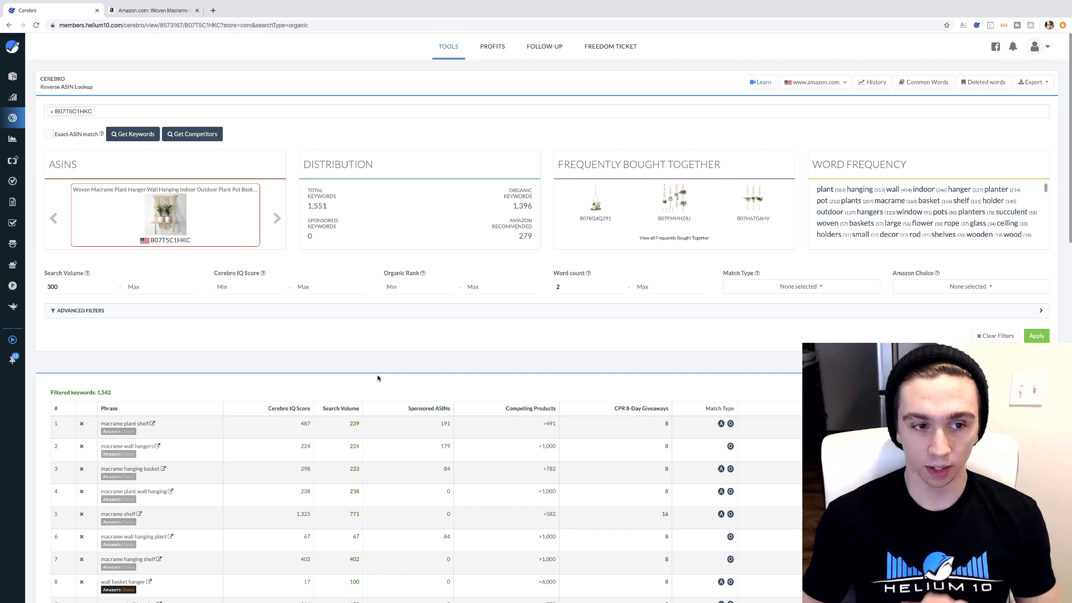
Change the minimum Search Volume filter to 200
{"action": "left_click", "coordinate": [68, 286]}
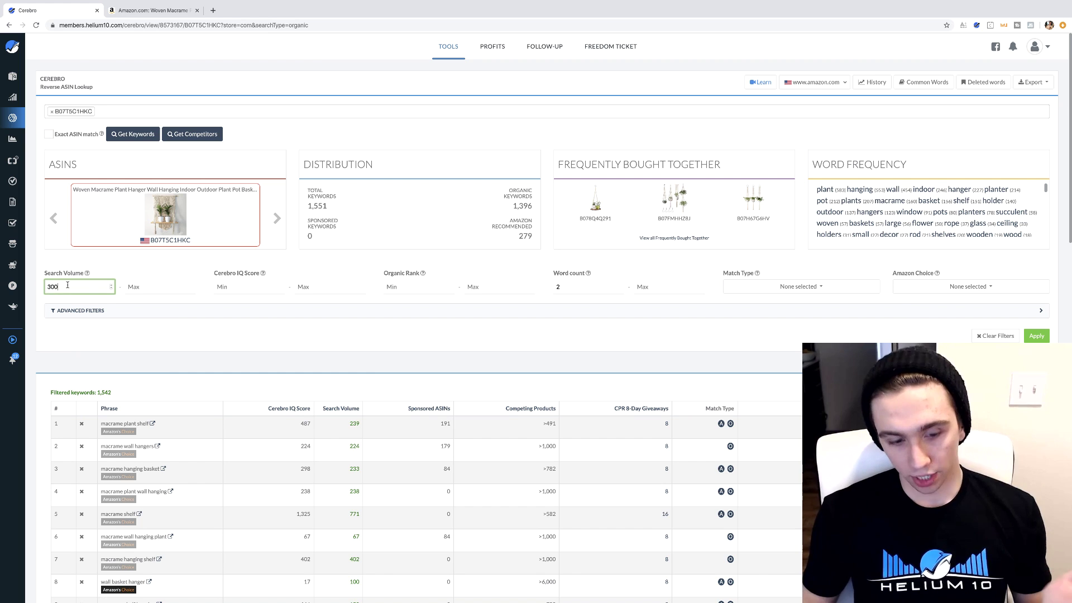
{"action": "key", "text": "BackSpace"}
{"action": "key", "text": "BackSpace"}
{"action": "key", "text": "BackSpace"}
{"action": "type", "text": "200"}
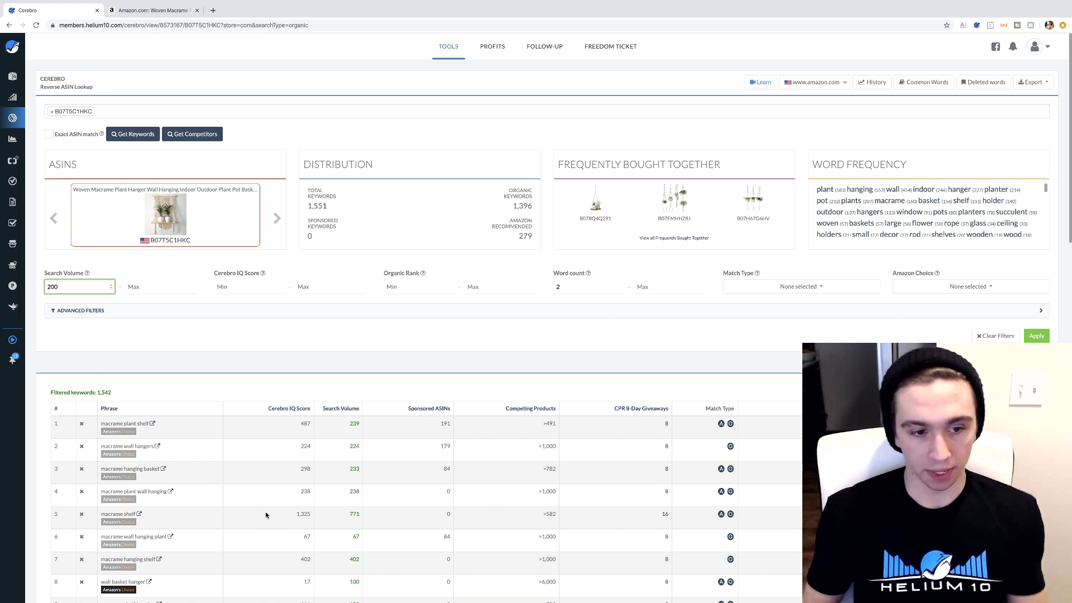
Set the maximum Word count filter to 6 and choose Organic as the match type
{"action": "left_click", "coordinate": [672, 292]}
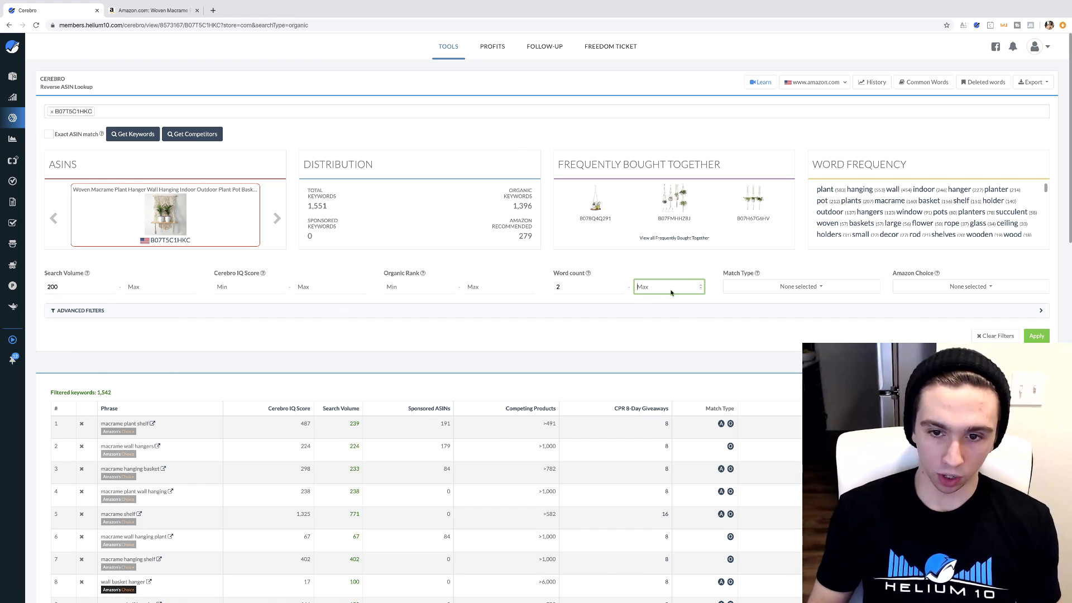
{"action": "type", "text": "6"}
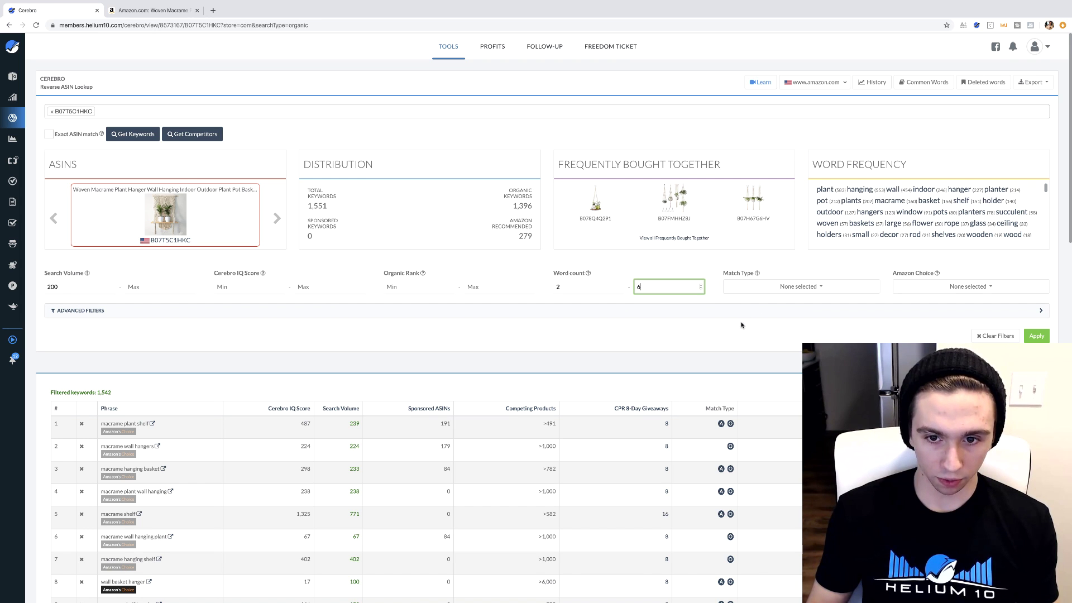
{"action": "left_click", "coordinate": [738, 328]}
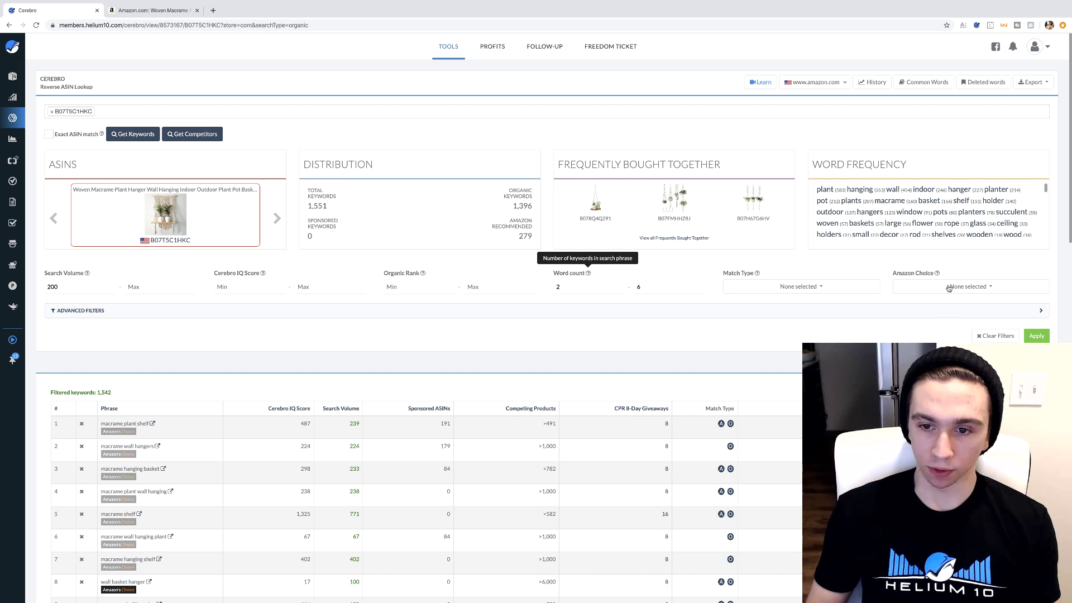
{"action": "left_click", "coordinate": [815, 287]}
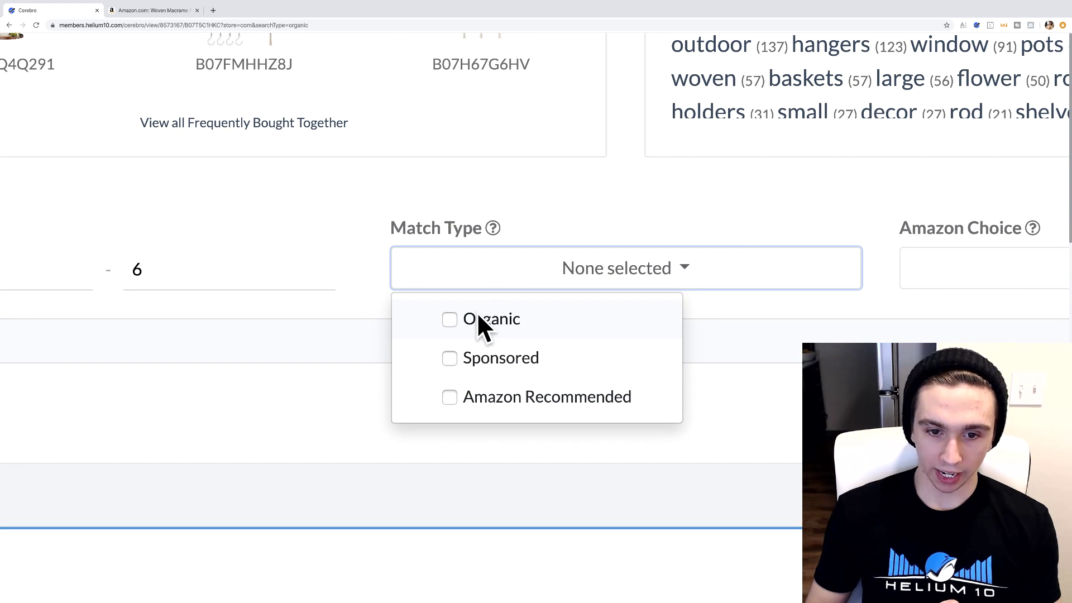
{"action": "left_click", "coordinate": [450, 320]}
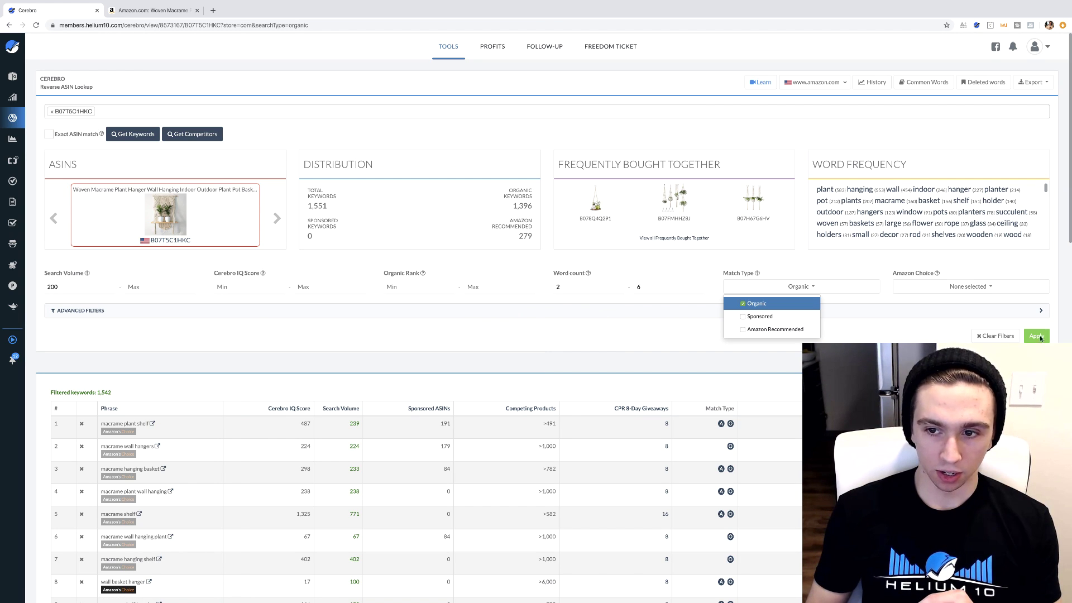
Set the maximum Organic Rank filter to 20
{"action": "left_click", "coordinate": [419, 286]}
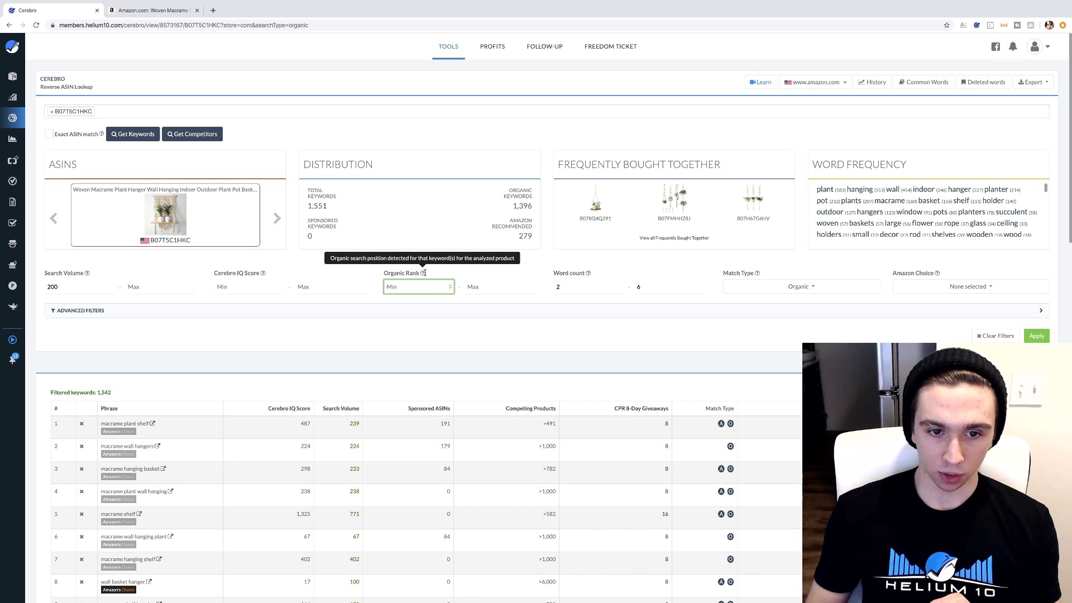
{"action": "left_click", "coordinate": [496, 286]}
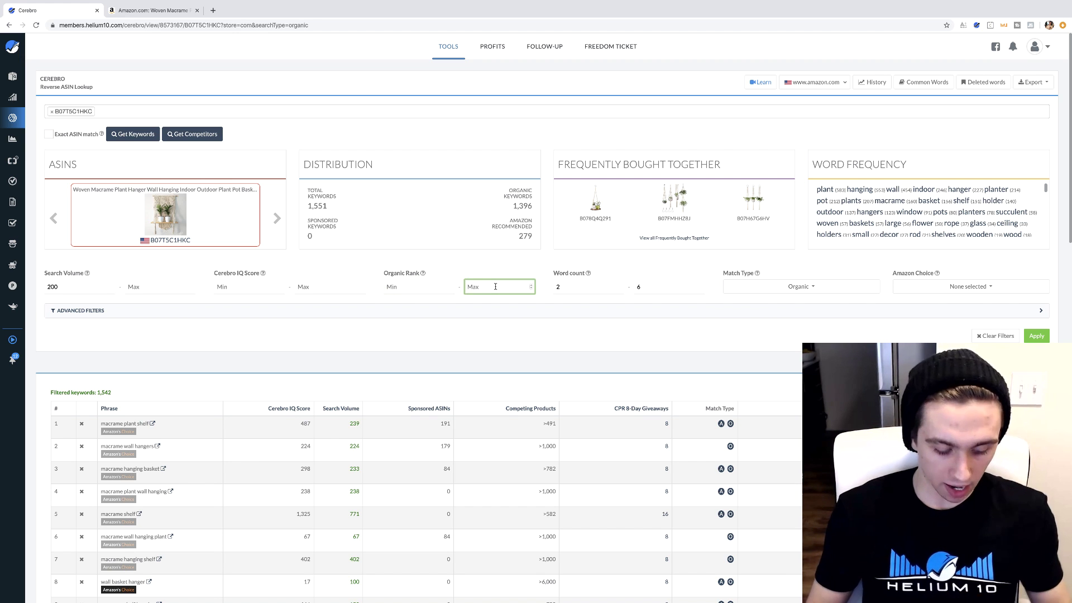
{"action": "type", "text": "20"}
{"action": "left_click", "coordinate": [469, 349]}
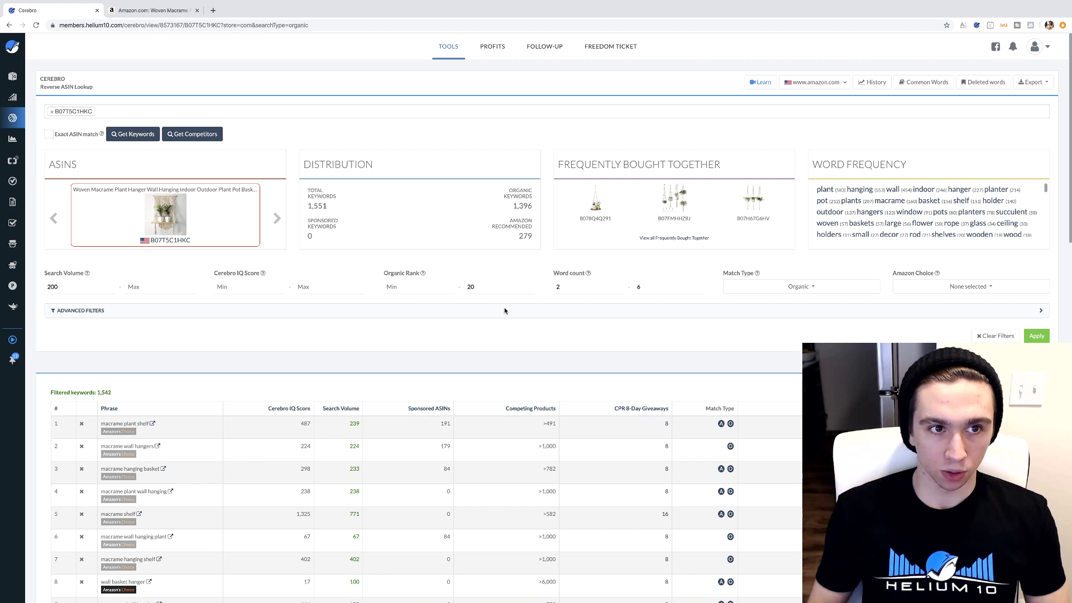
Switch to Amazon, search for "macrame hanging shelf" and examine where comparable wall hanging shelves appear among the results
{"action": "left_click", "coordinate": [162, 11]}
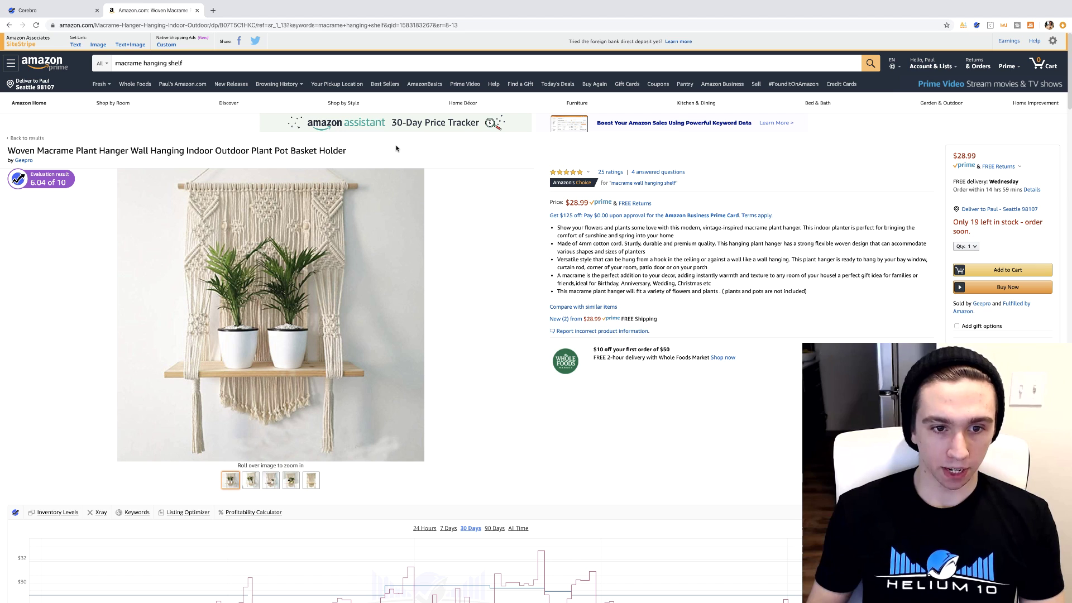
{"action": "left_click", "coordinate": [189, 58]}
{"action": "key", "text": "Return"}
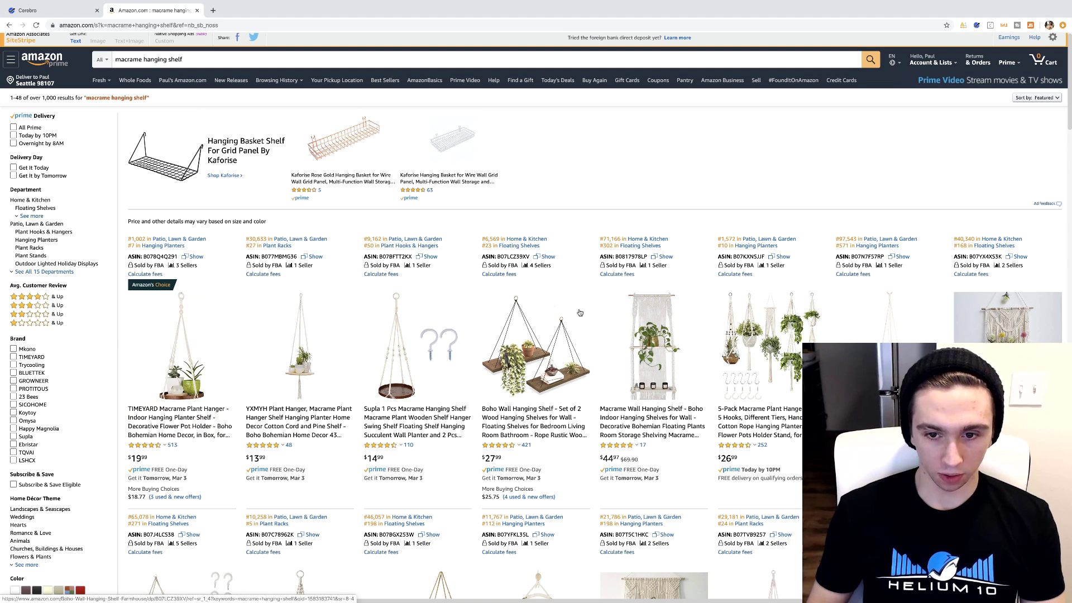
{"action": "scroll", "coordinate": [1028, 310], "scroll_direction": "down", "scroll_amount": 2}
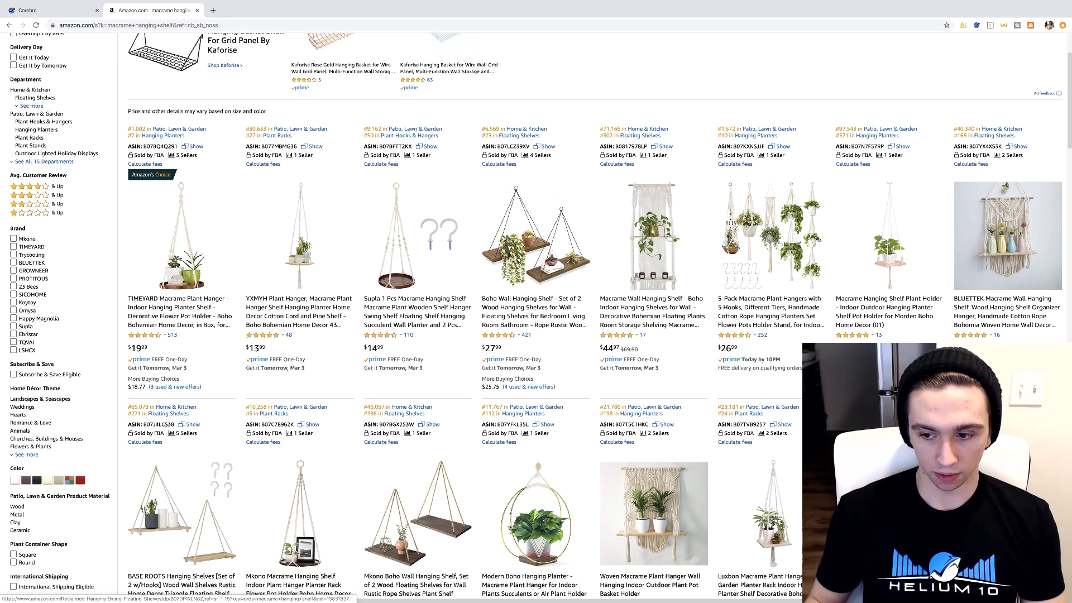
{"action": "scroll", "coordinate": [486, 452], "scroll_direction": "down", "scroll_amount": 6}
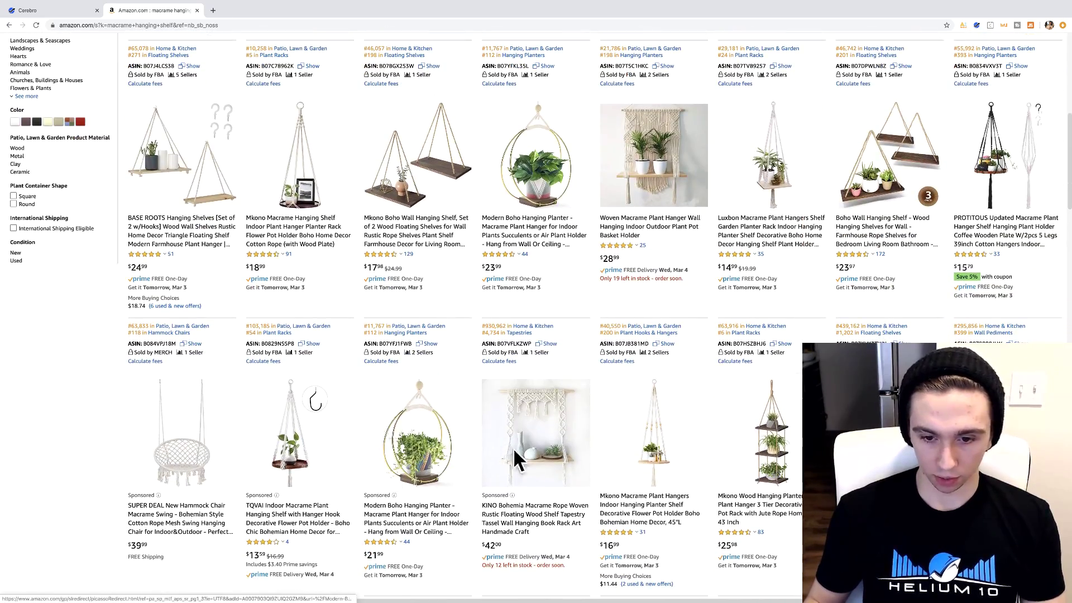
{"action": "scroll", "coordinate": [624, 413], "scroll_direction": "up", "scroll_amount": 8}
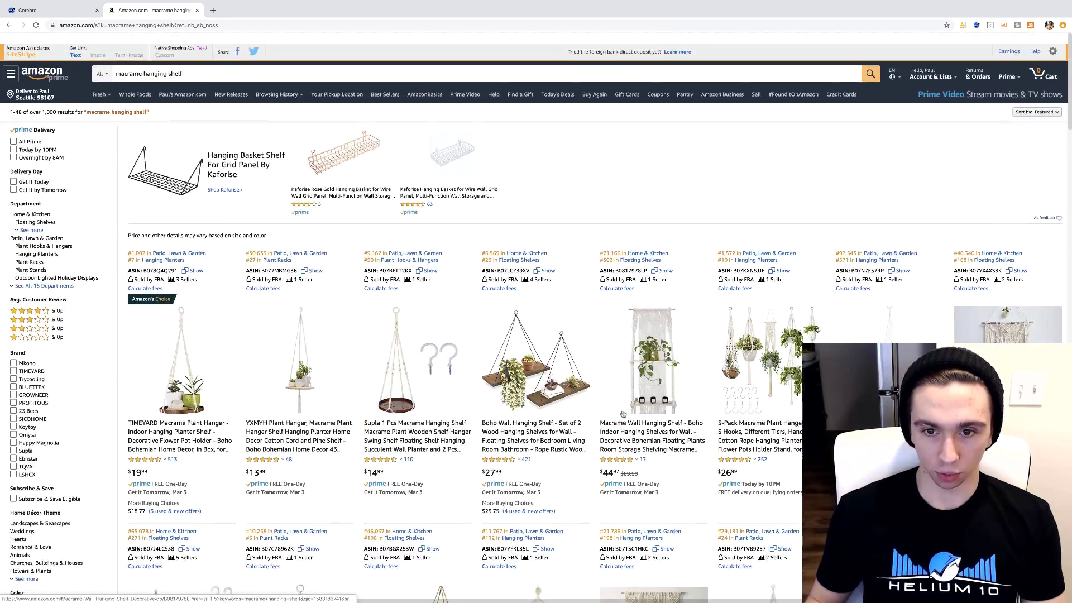
{"action": "scroll", "coordinate": [623, 414], "scroll_direction": "down", "scroll_amount": 6}
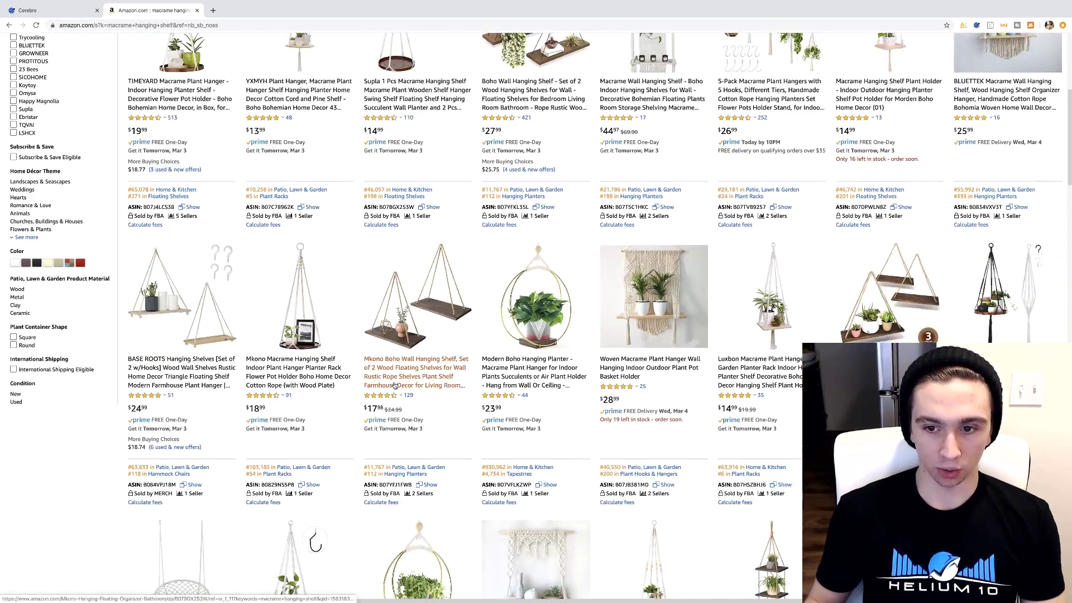
{"action": "scroll", "coordinate": [394, 386], "scroll_direction": "up", "scroll_amount": 4}
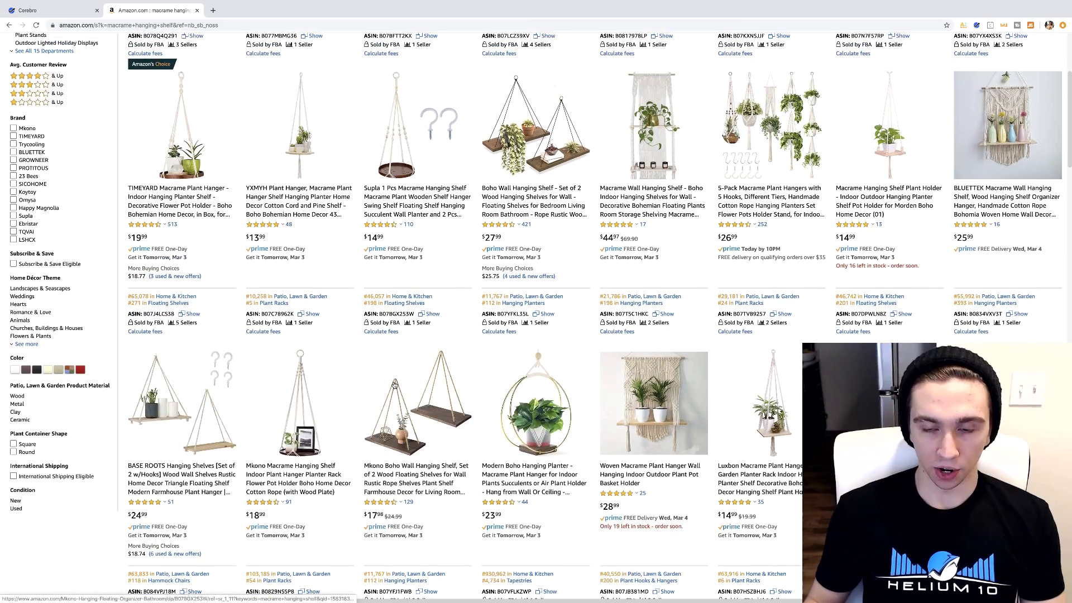
{"action": "scroll", "coordinate": [394, 384], "scroll_direction": "up", "scroll_amount": 3}
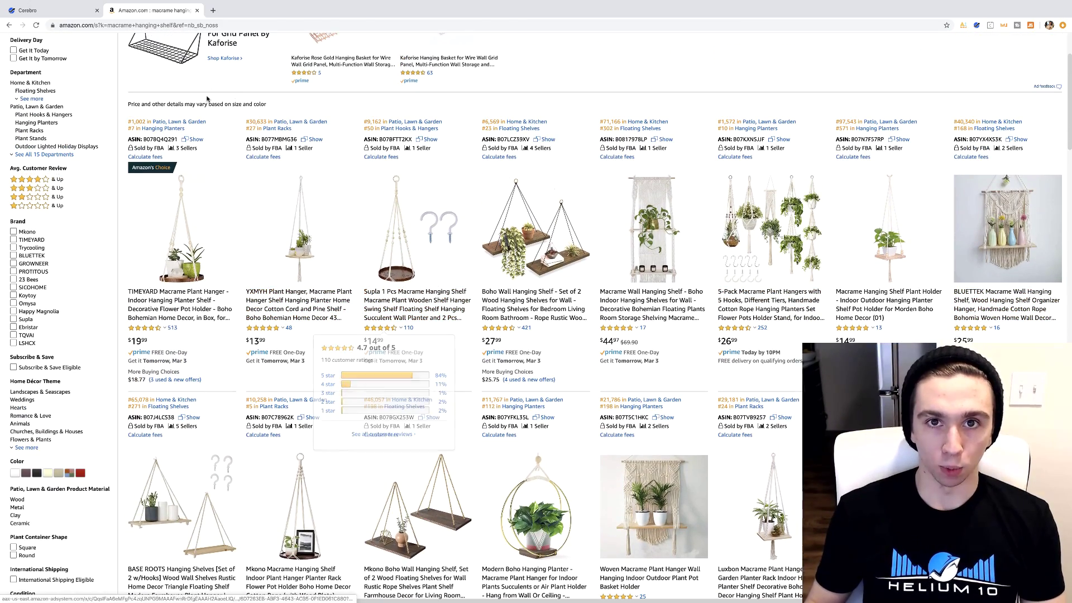
Return to Cerebro, apply the search volume, organic rank, word count and match type filters, and review the filtered keyword phrases
{"action": "left_click", "coordinate": [50, 12]}
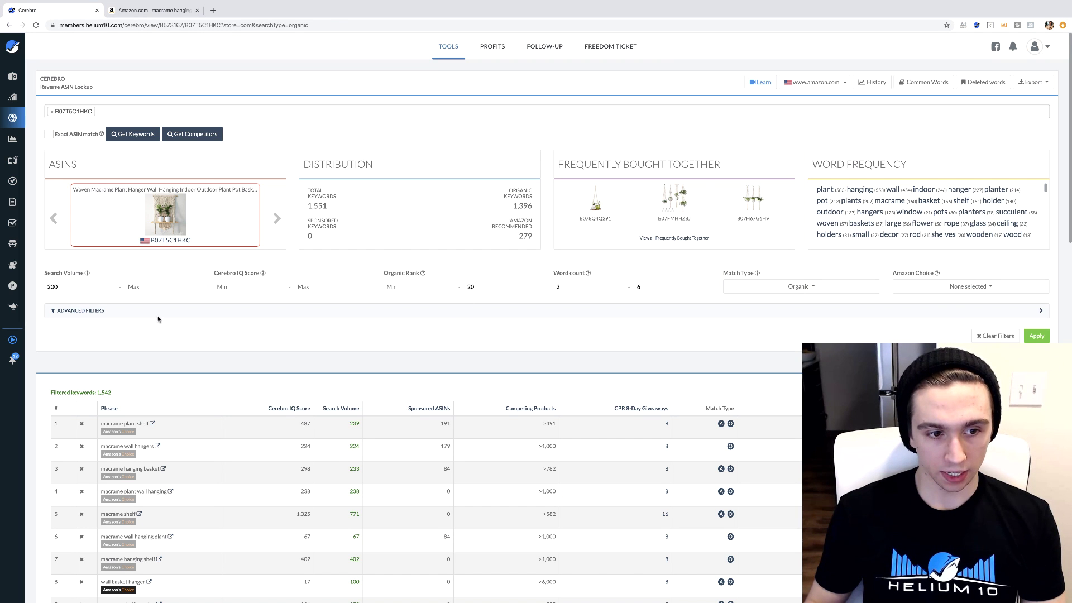
{"action": "double_click", "coordinate": [104, 393]}
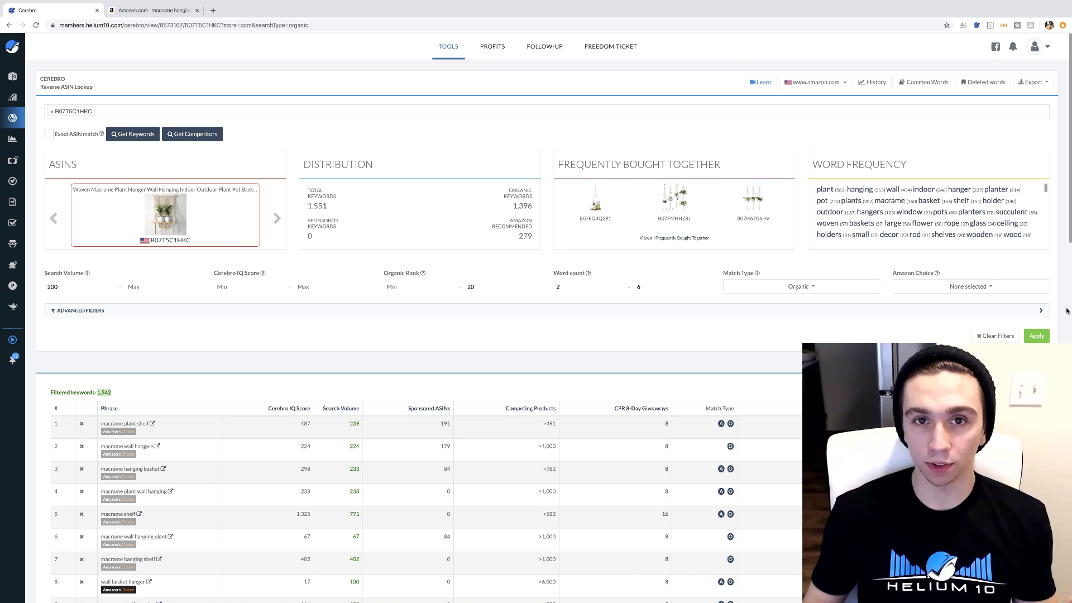
{"action": "left_click", "coordinate": [1035, 337]}
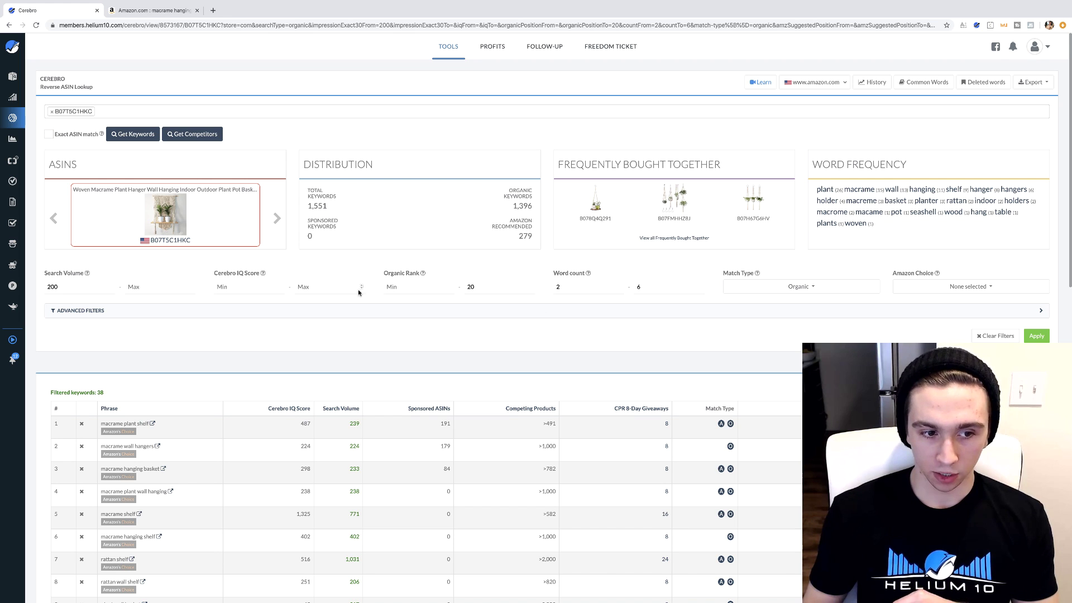
{"action": "left_click_drag", "start_coordinate": [97, 392], "coordinate": [127, 395]}
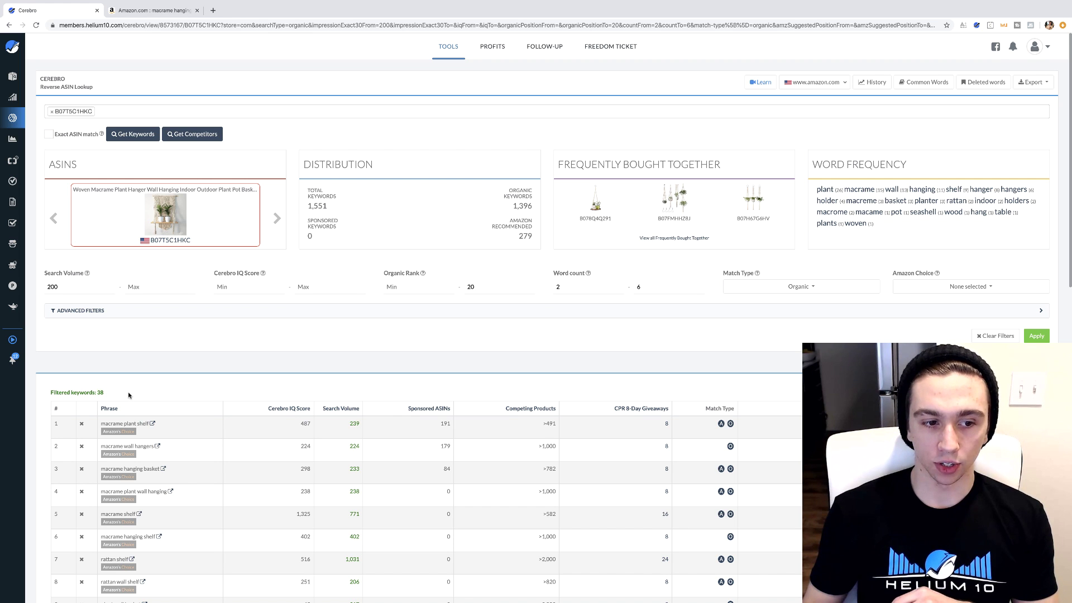
{"action": "scroll", "coordinate": [208, 364], "scroll_direction": "down", "scroll_amount": 5}
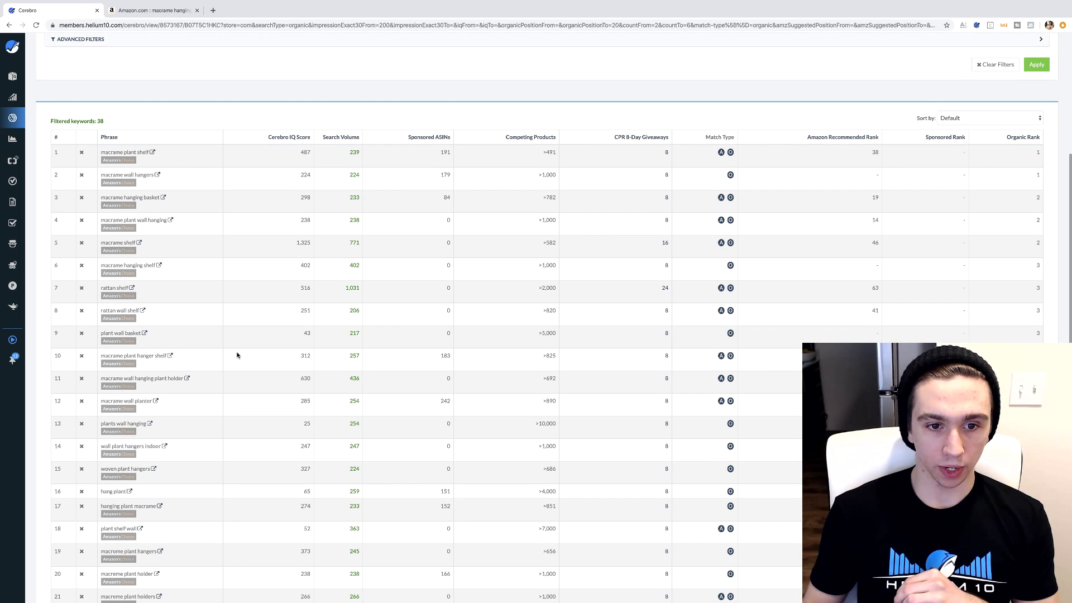
{"action": "scroll", "coordinate": [237, 355], "scroll_direction": "down", "scroll_amount": 1}
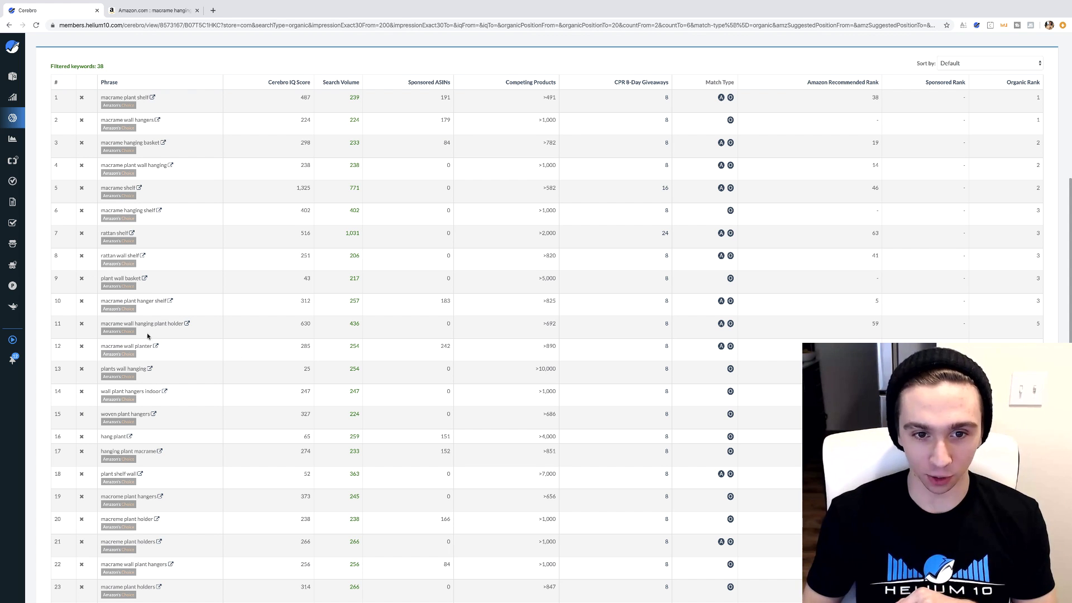
{"action": "scroll", "coordinate": [148, 336], "scroll_direction": "up", "scroll_amount": 6}
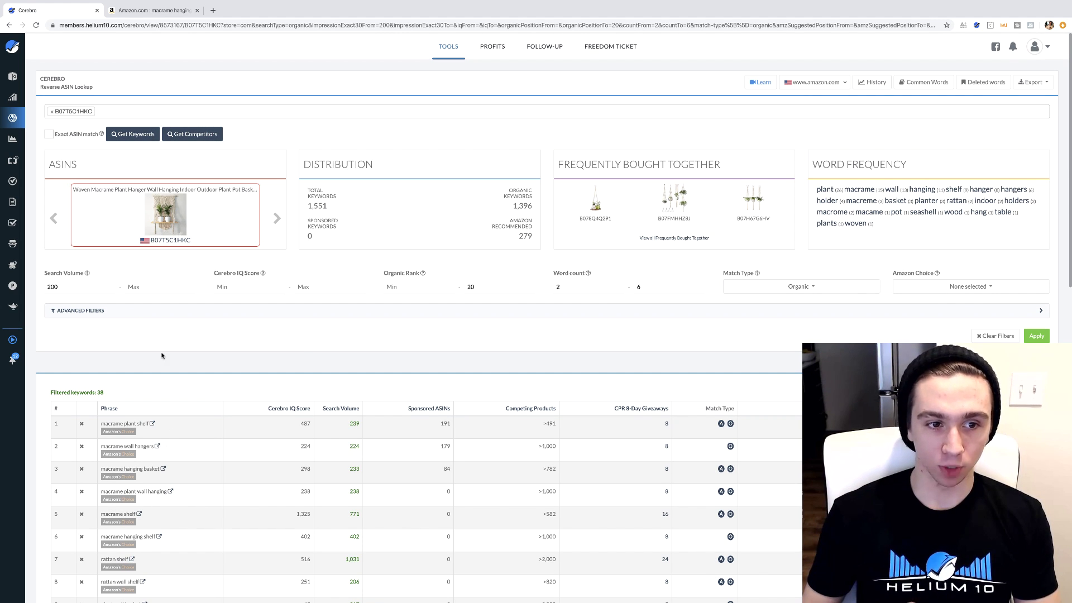
Switch to Amazon and search for "macrame shelf"
{"action": "left_click", "coordinate": [150, 12]}
{"action": "scroll", "coordinate": [284, 166], "scroll_direction": "up", "scroll_amount": 3}
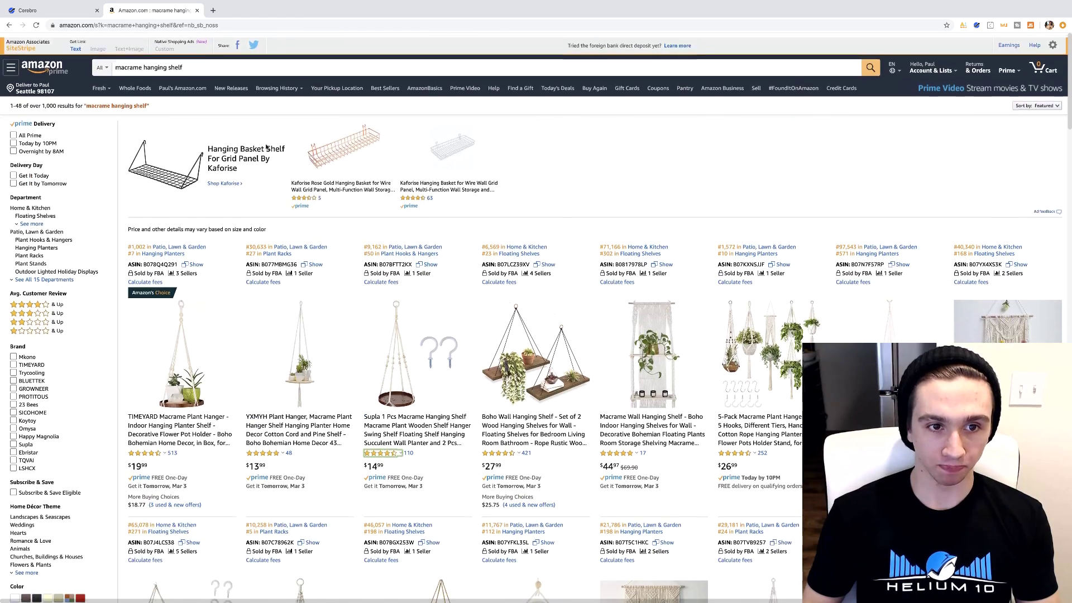
{"action": "left_click_drag", "start_coordinate": [183, 63], "coordinate": [145, 65]}
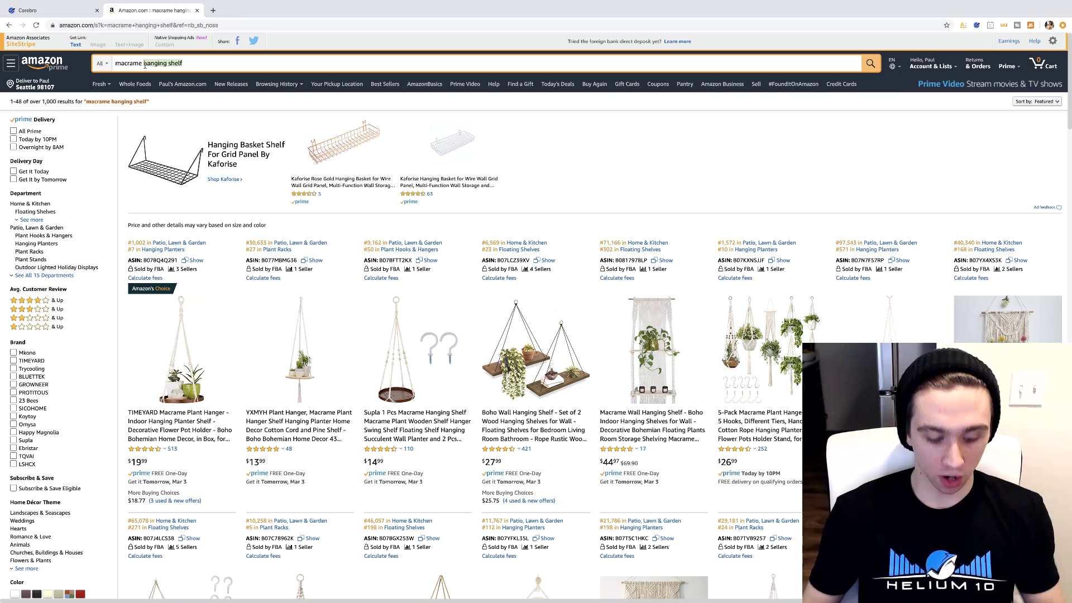
{"action": "key", "text": "BackSpace"}
{"action": "type", "text": "shelf"}
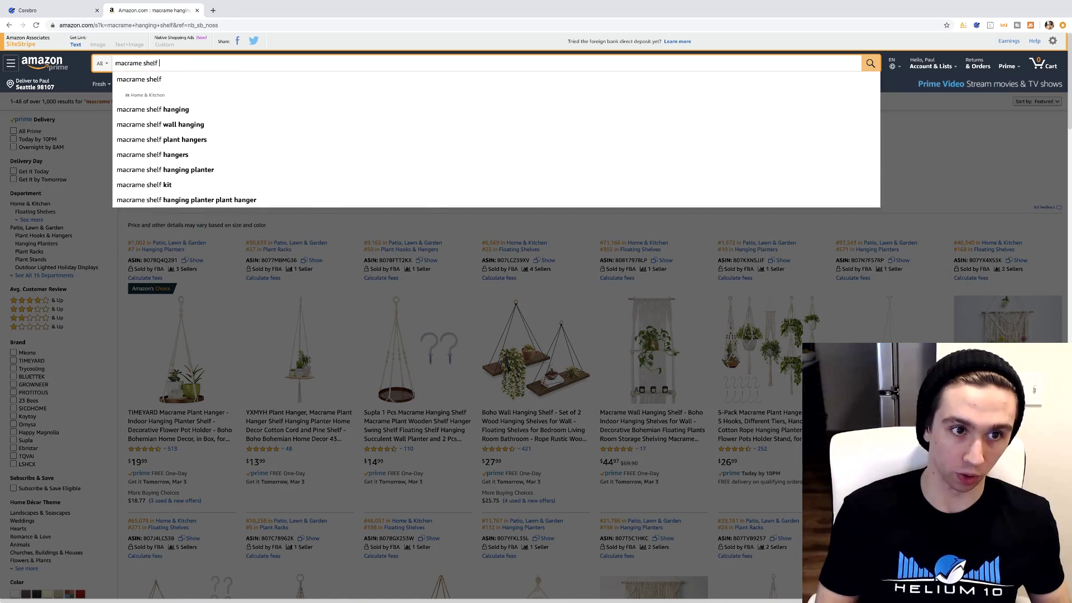
{"action": "key", "text": "Return"}
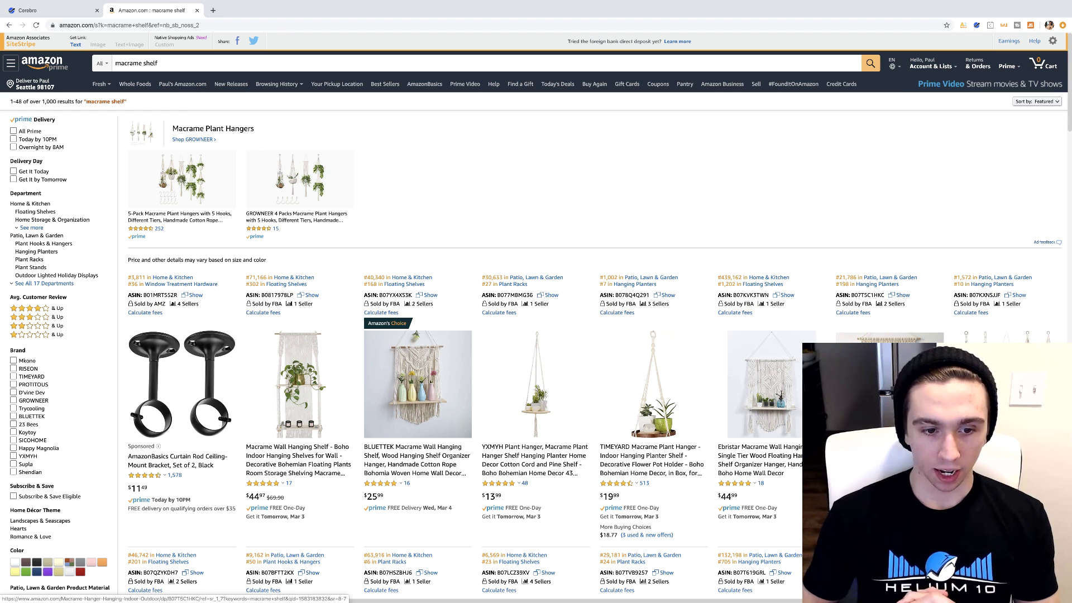
Open the Woven Macrame Plant Hanger listing from the results and examine its frequently bought together, also-bought and similar items sections
{"action": "left_click", "coordinate": [808, 385]}
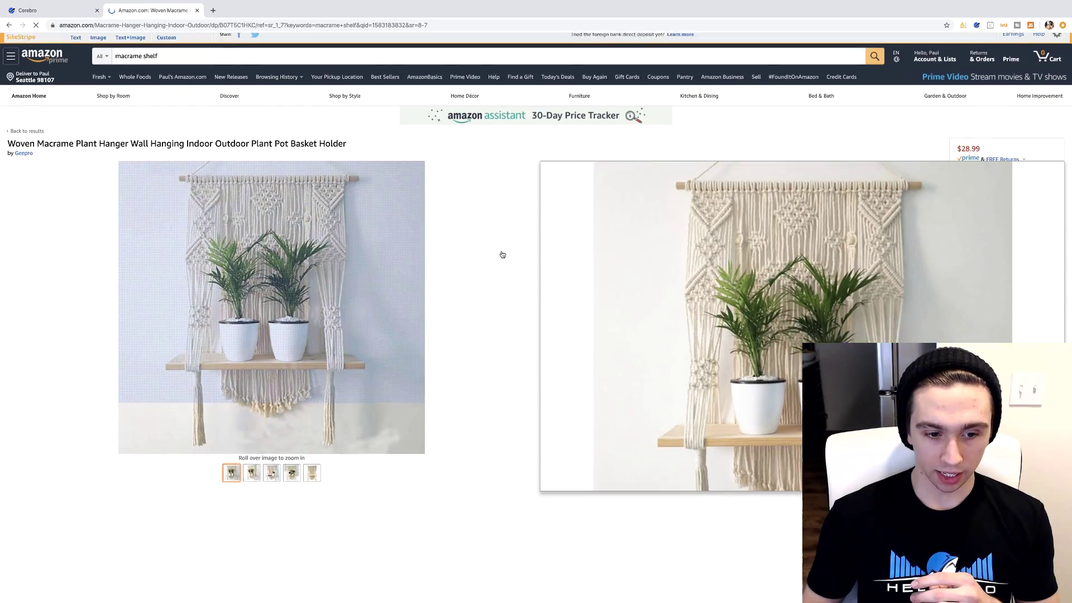
{"action": "scroll", "coordinate": [576, 272], "scroll_direction": "down", "scroll_amount": 5}
{"action": "scroll", "coordinate": [577, 272], "scroll_direction": "up", "scroll_amount": 2}
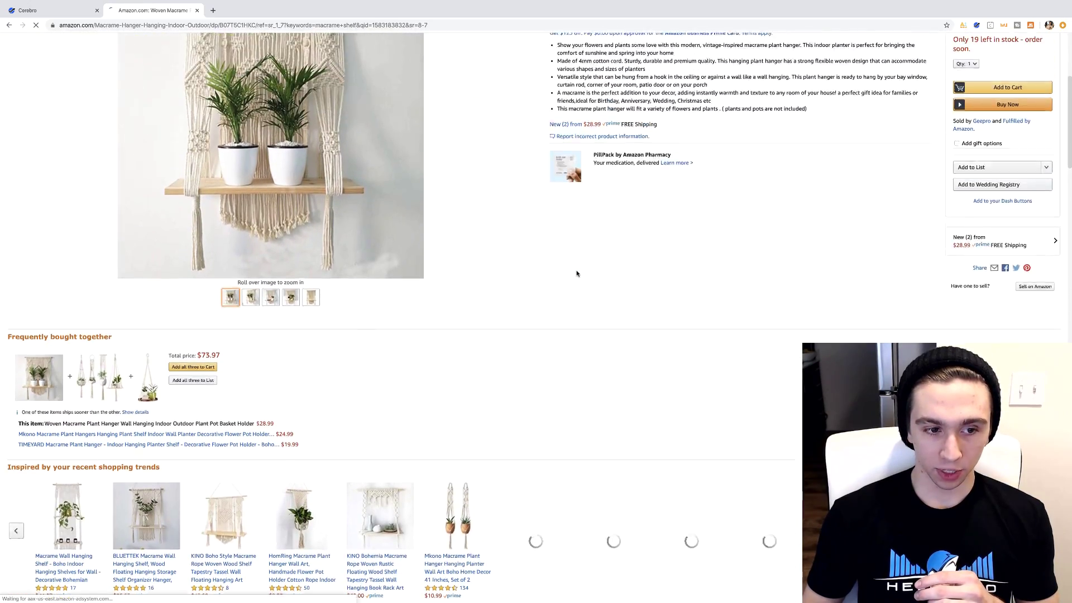
{"action": "scroll", "coordinate": [577, 273], "scroll_direction": "down", "scroll_amount": 2}
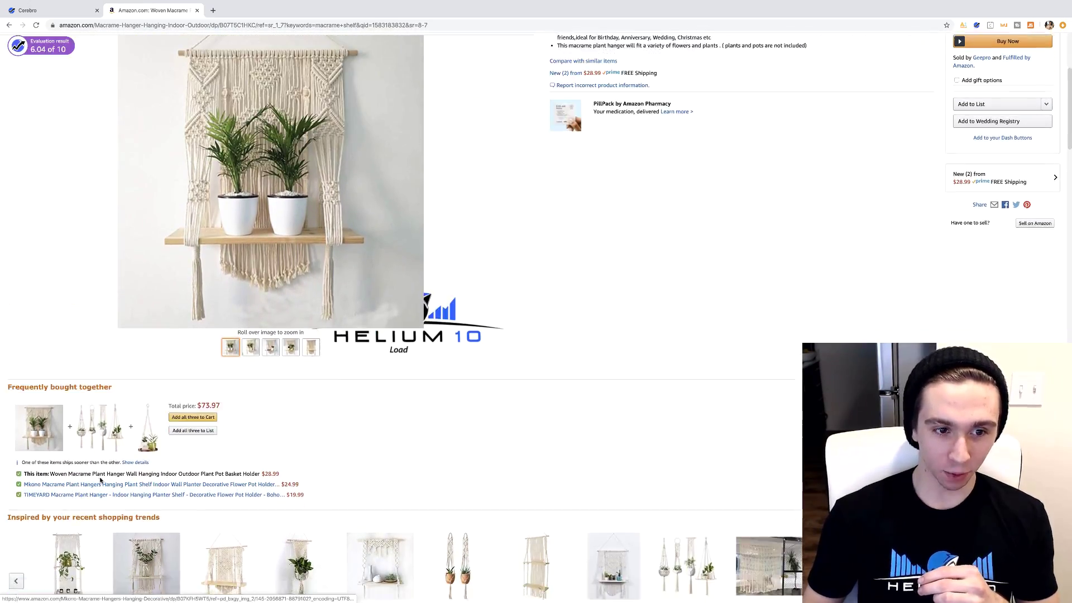
{"action": "scroll", "coordinate": [59, 531], "scroll_direction": "down", "scroll_amount": 9}
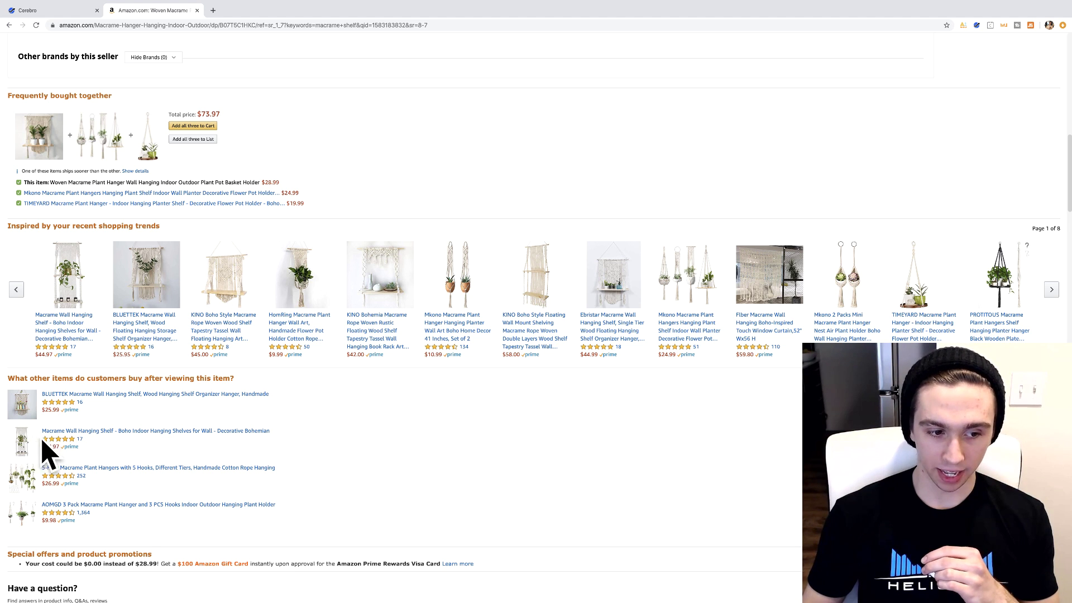
{"action": "scroll", "coordinate": [529, 432], "scroll_direction": "down", "scroll_amount": 15}
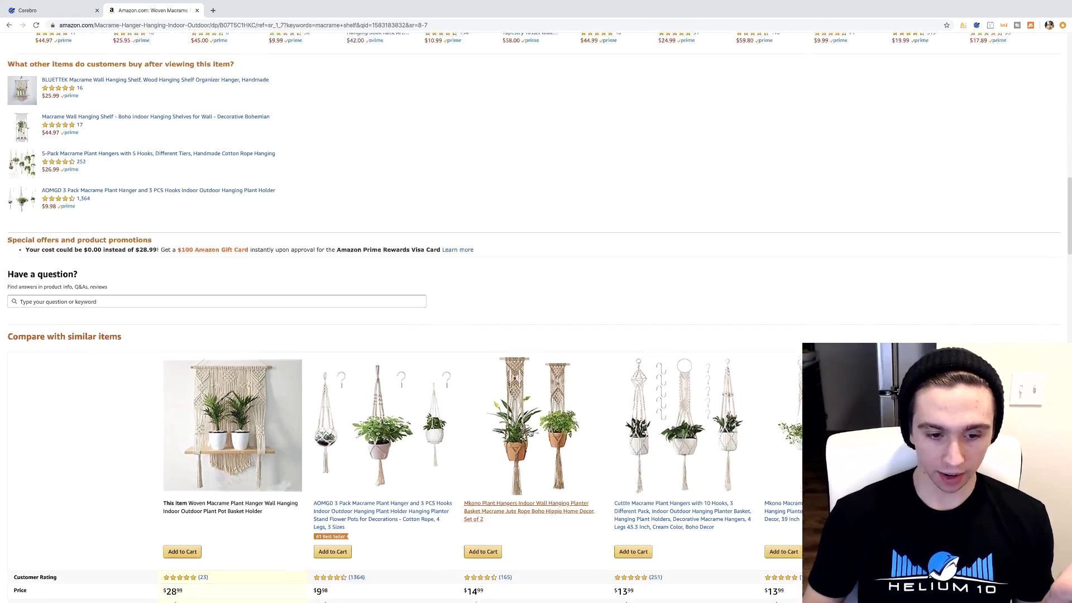
{"action": "scroll", "coordinate": [530, 432], "scroll_direction": "up", "scroll_amount": 20}
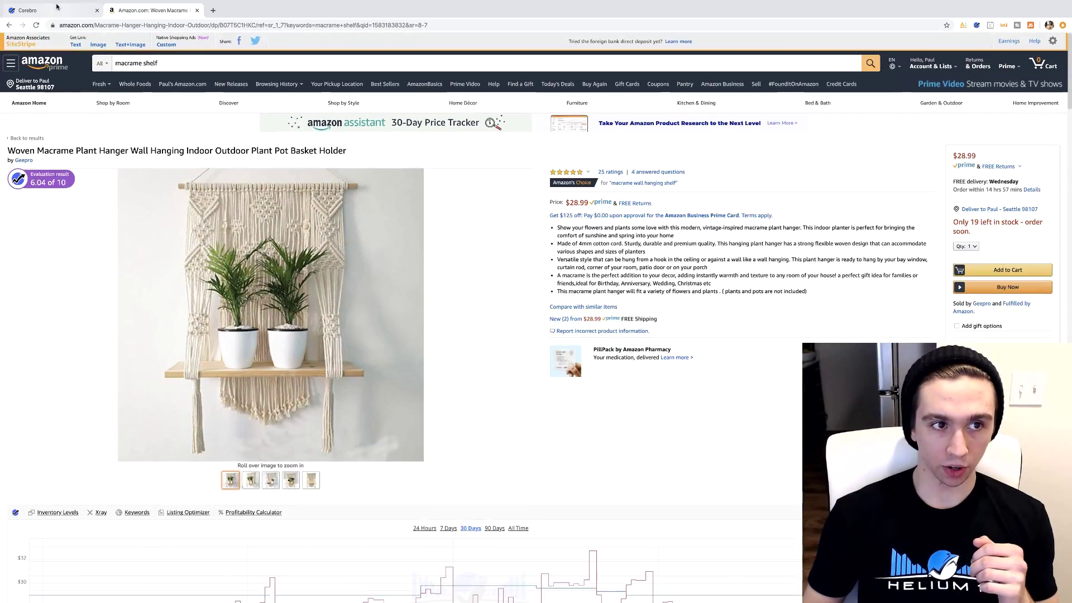
Return to Cerebro and sort the filtered keywords by search volume from high to low
{"action": "left_click", "coordinate": [56, 11]}
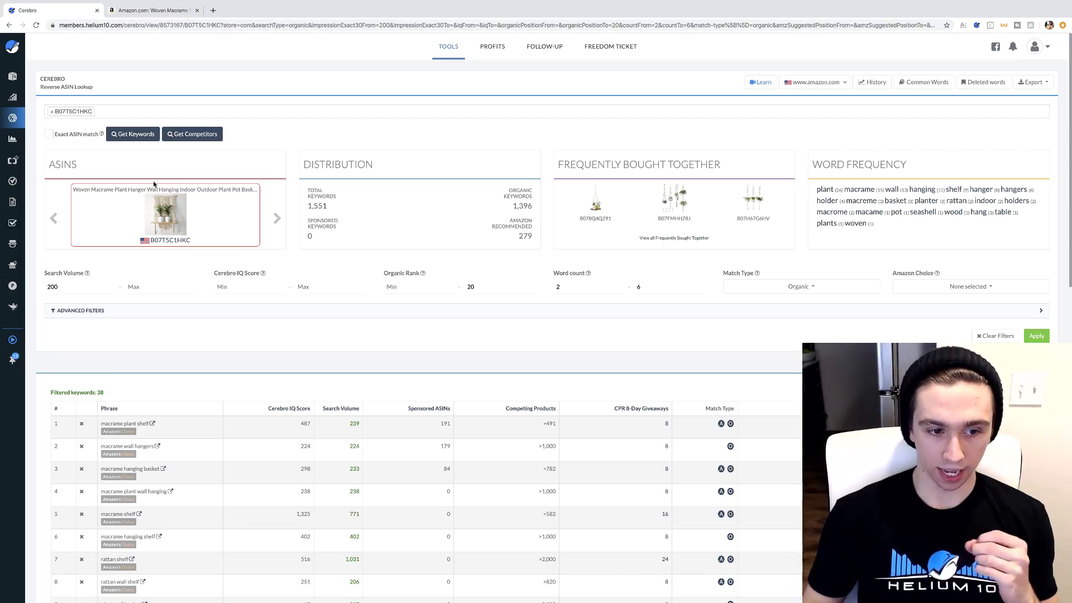
{"action": "scroll", "coordinate": [186, 239], "scroll_direction": "down", "scroll_amount": 3}
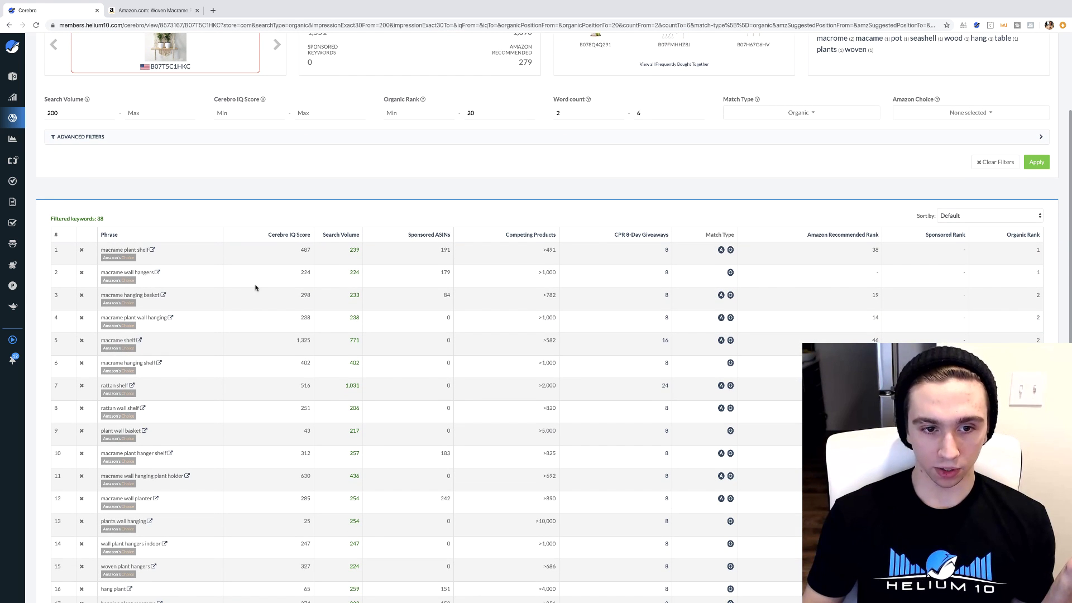
{"action": "left_click", "coordinate": [342, 235]}
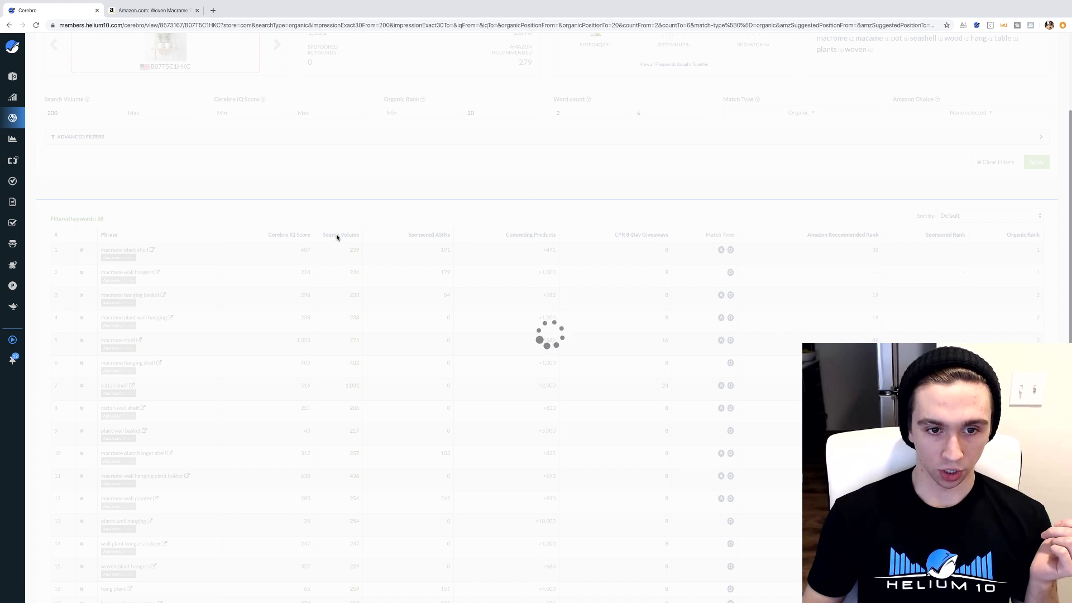
{"action": "scroll", "coordinate": [340, 251], "scroll_direction": "down", "scroll_amount": 2}
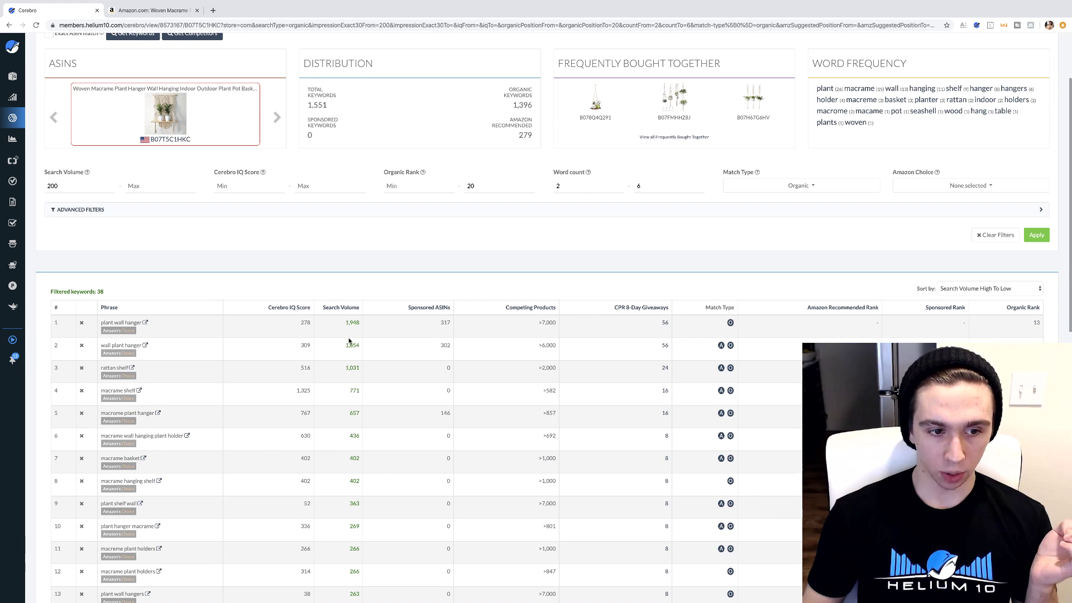
{"action": "scroll", "coordinate": [352, 268], "scroll_direction": "down", "scroll_amount": 1}
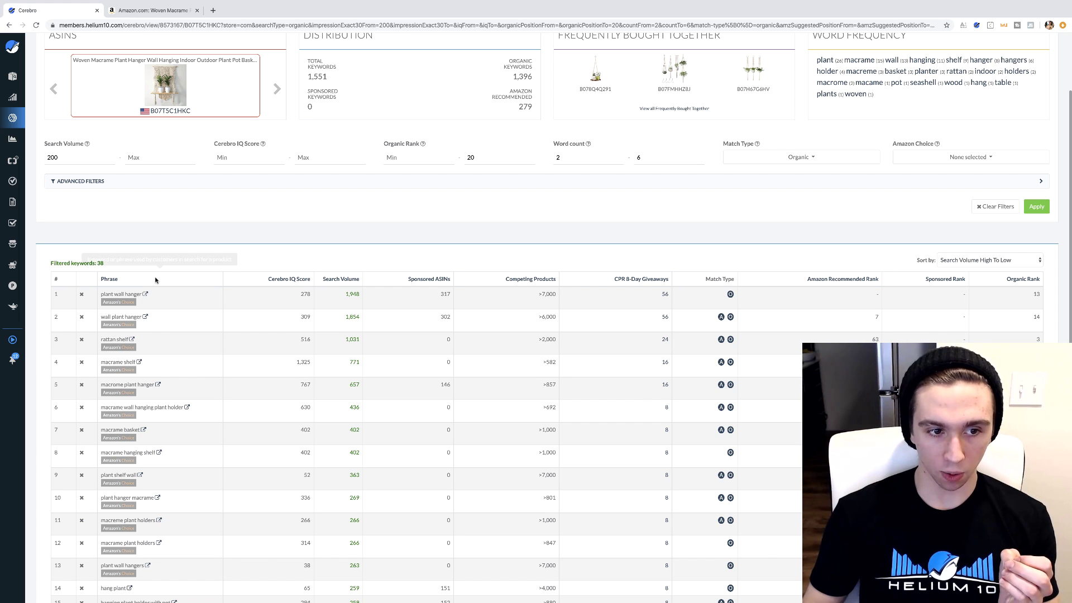
{"action": "scroll", "coordinate": [180, 292], "scroll_direction": "up", "scroll_amount": 2}
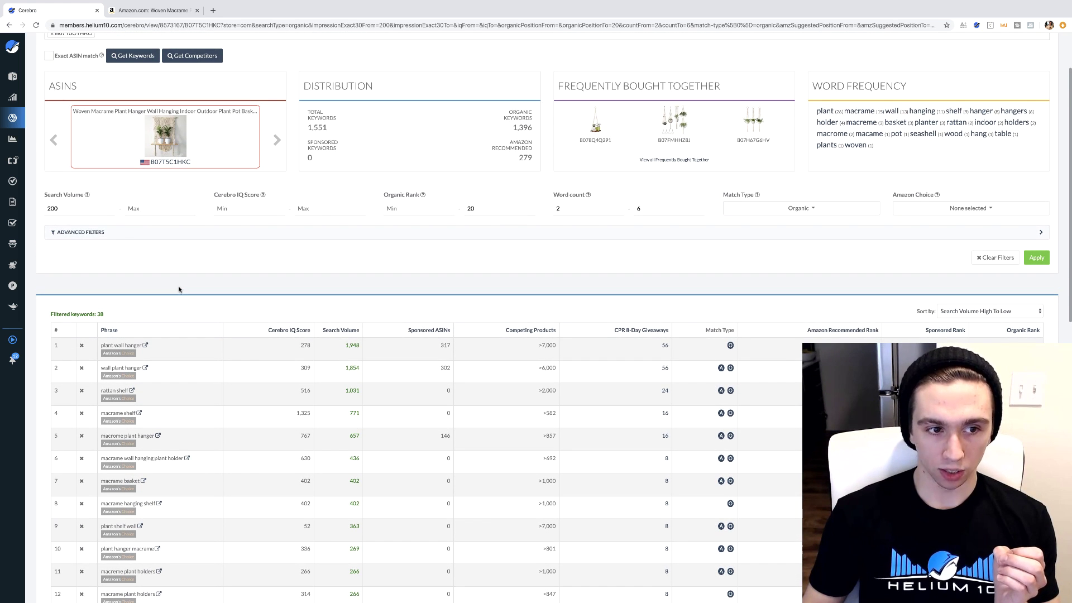
Restrict the keyword list to phrases that contain "macrame" using the advanced filters, and review the remaining phrases and their search volumes
{"action": "left_click", "coordinate": [79, 232]}
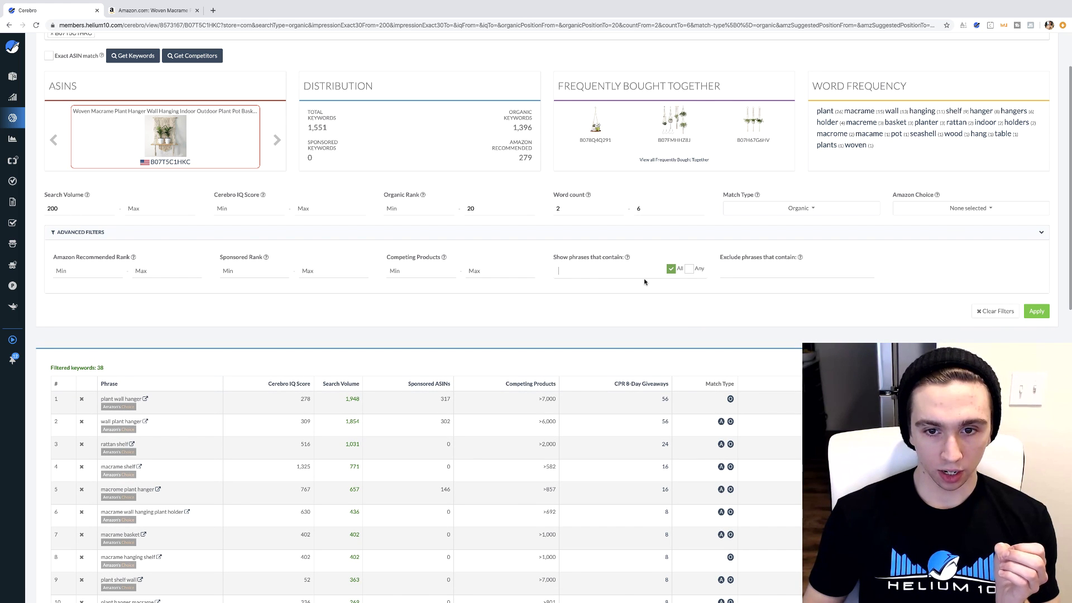
{"action": "type", "text": "rame"}
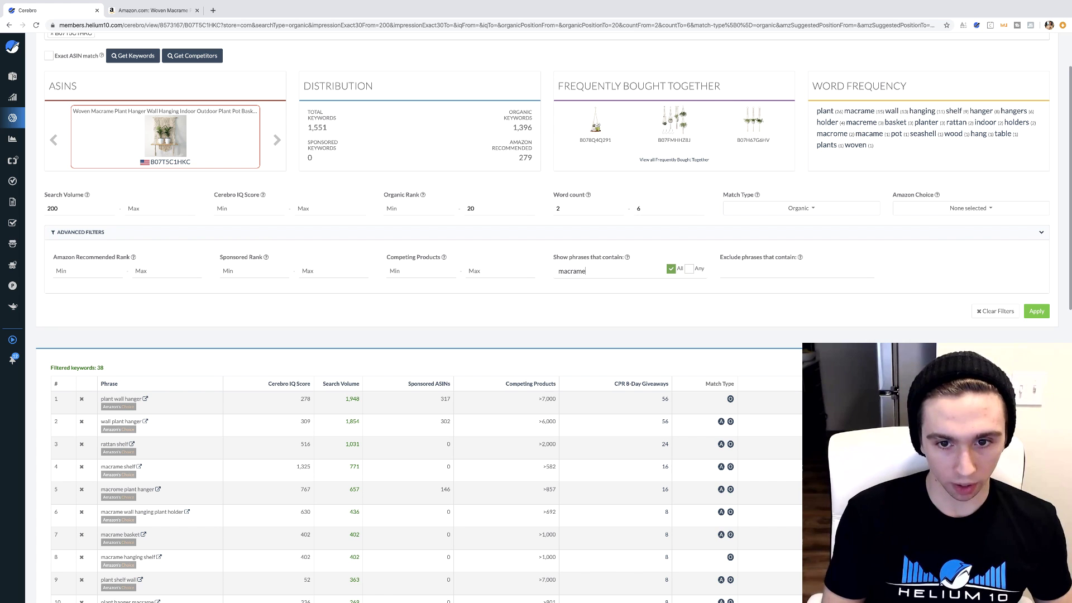
{"action": "key", "text": "Return"}
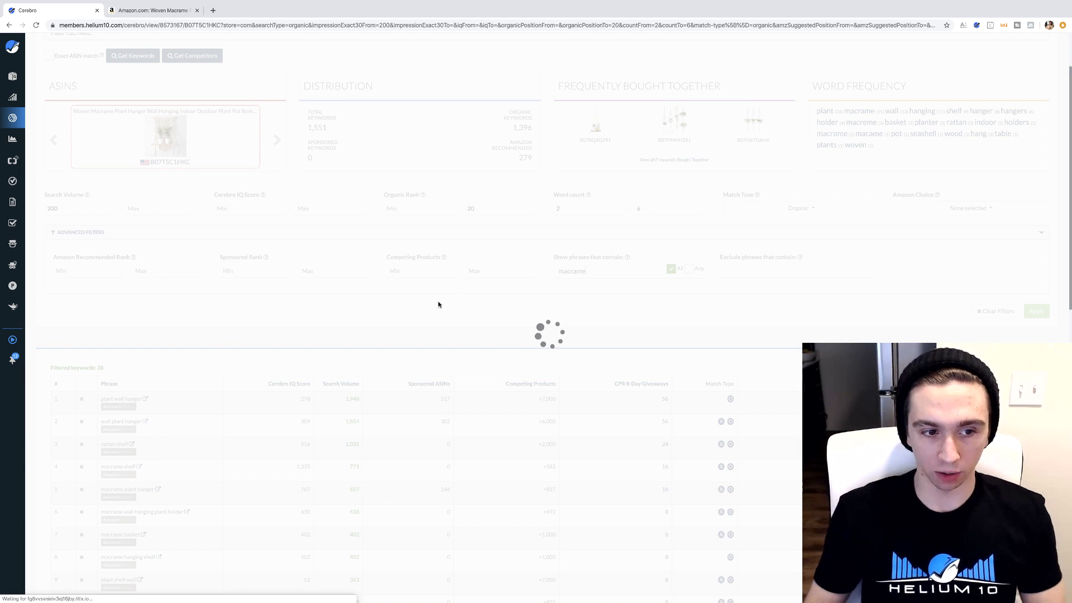
{"action": "scroll", "coordinate": [437, 301], "scroll_direction": "down", "scroll_amount": 3}
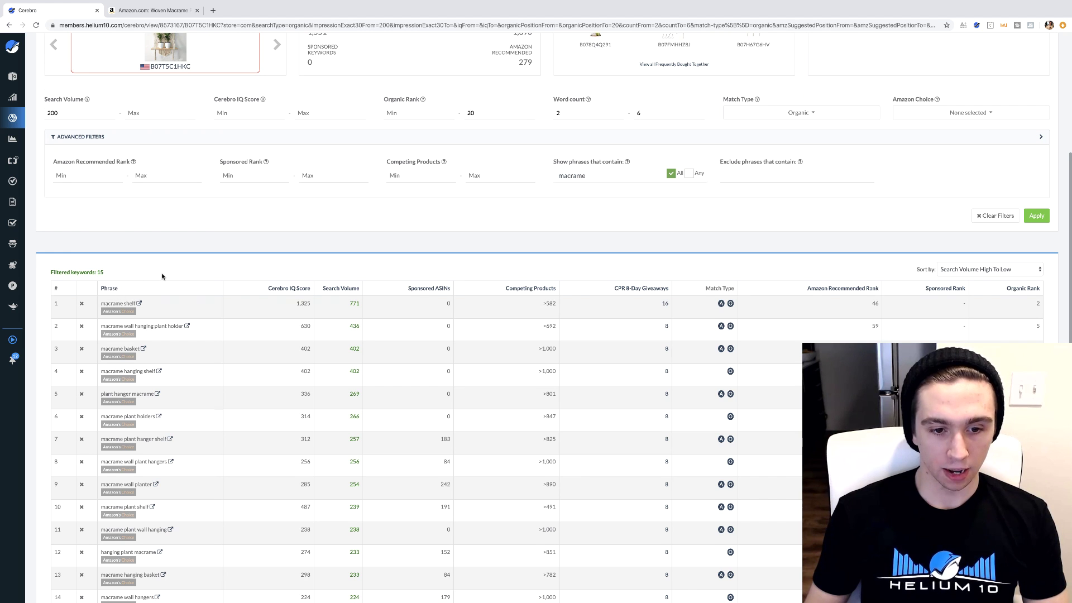
{"action": "scroll", "coordinate": [162, 276], "scroll_direction": "down", "scroll_amount": 2}
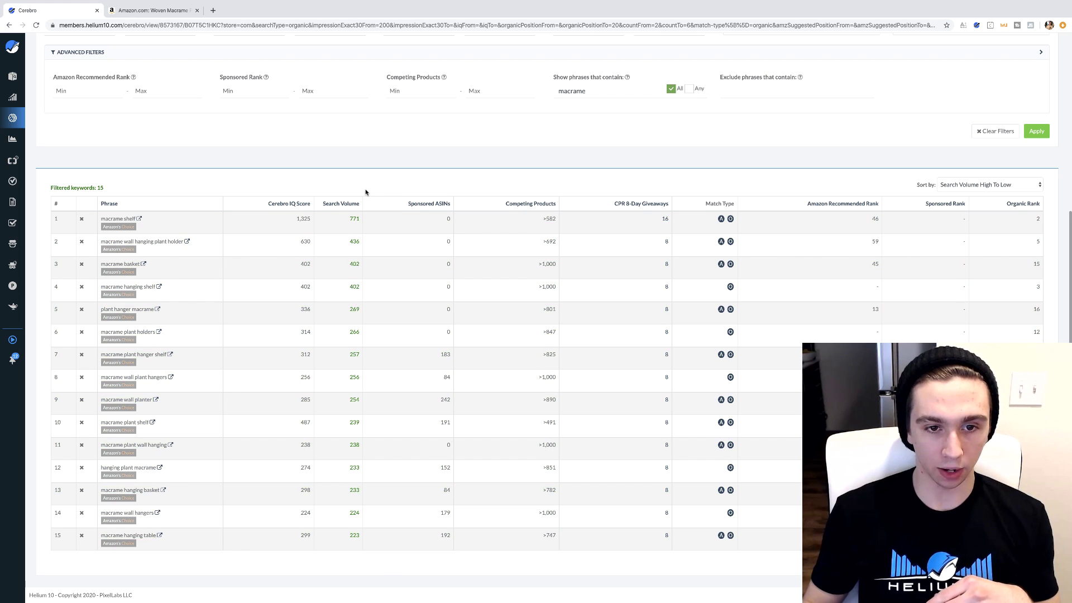
{"action": "scroll", "coordinate": [366, 189], "scroll_direction": "up", "scroll_amount": 4}
{"action": "scroll", "coordinate": [369, 176], "scroll_direction": "down", "scroll_amount": 1}
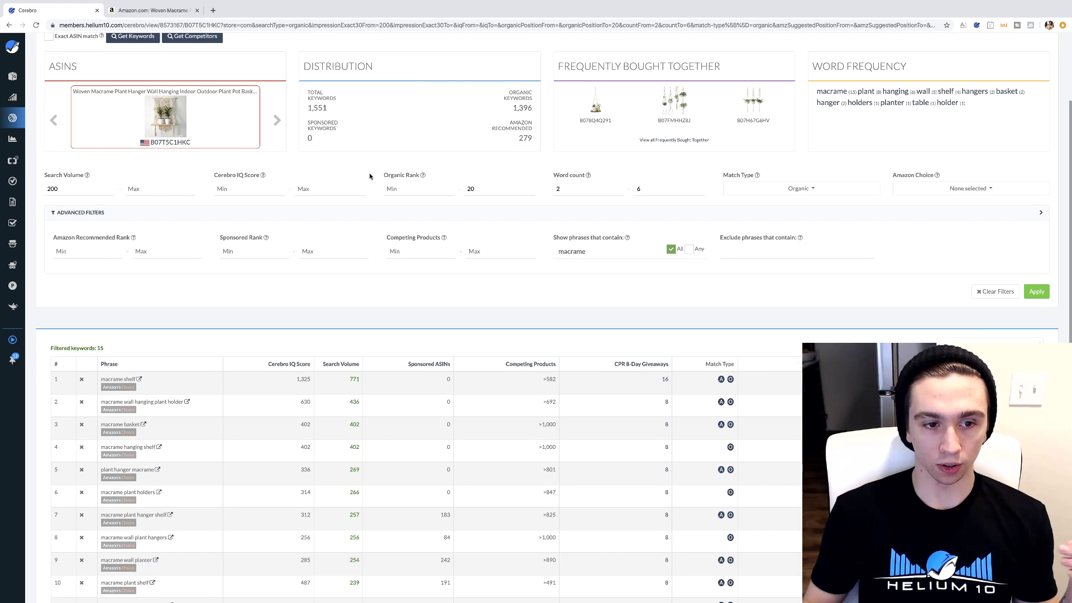
{"action": "scroll", "coordinate": [370, 176], "scroll_direction": "down", "scroll_amount": 2}
{"action": "scroll", "coordinate": [366, 179], "scroll_direction": "down", "scroll_amount": 1}
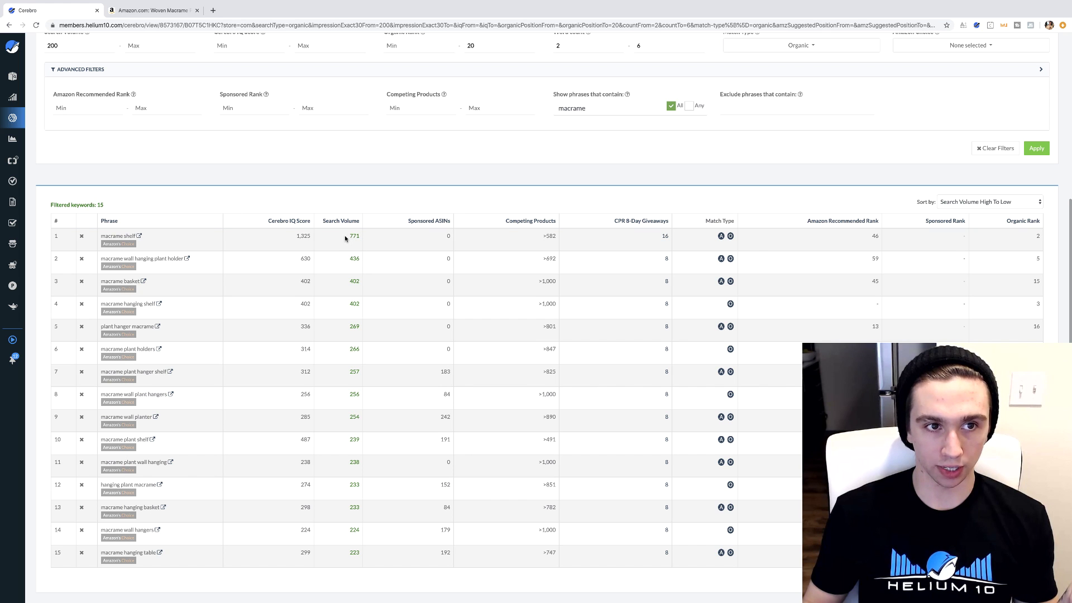
Switch to Amazon, rerun the "macrame shelf" search to examine competing wall hanging shelves among the results, and return to Cerebro
{"action": "left_click", "coordinate": [159, 11]}
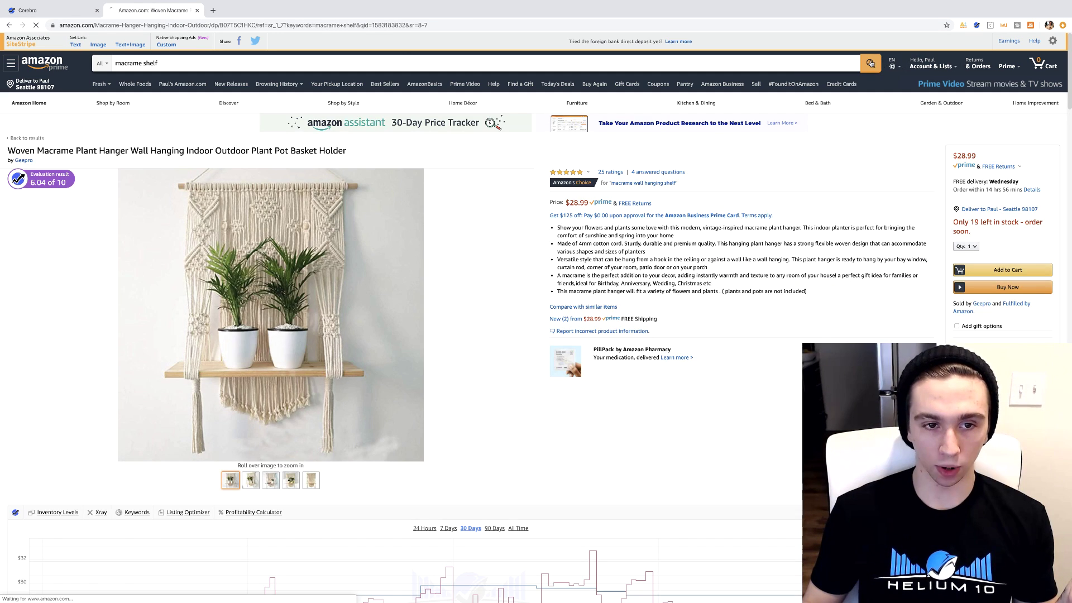
{"action": "left_click", "coordinate": [871, 63]}
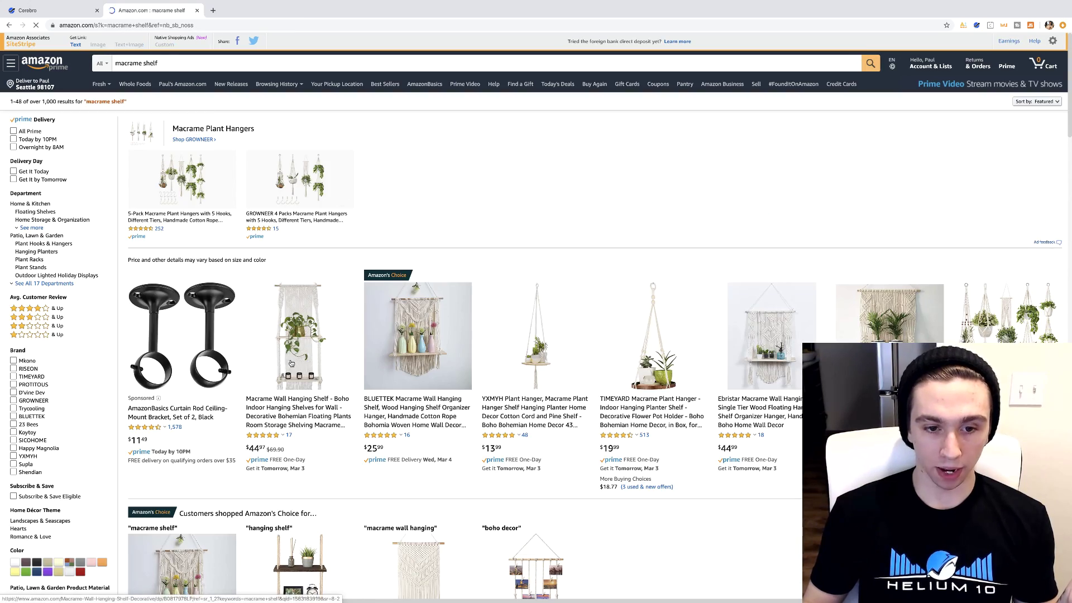
{"action": "scroll", "coordinate": [262, 343], "scroll_direction": "down", "scroll_amount": 5}
{"action": "scroll", "coordinate": [263, 344], "scroll_direction": "down", "scroll_amount": 15}
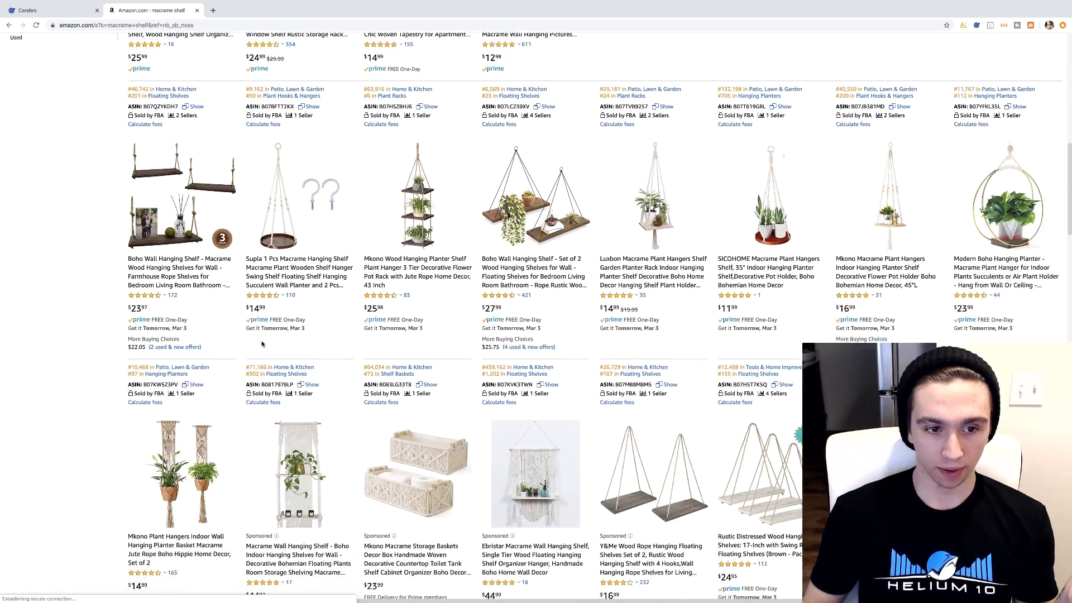
{"action": "scroll", "coordinate": [263, 343], "scroll_direction": "down", "scroll_amount": 2}
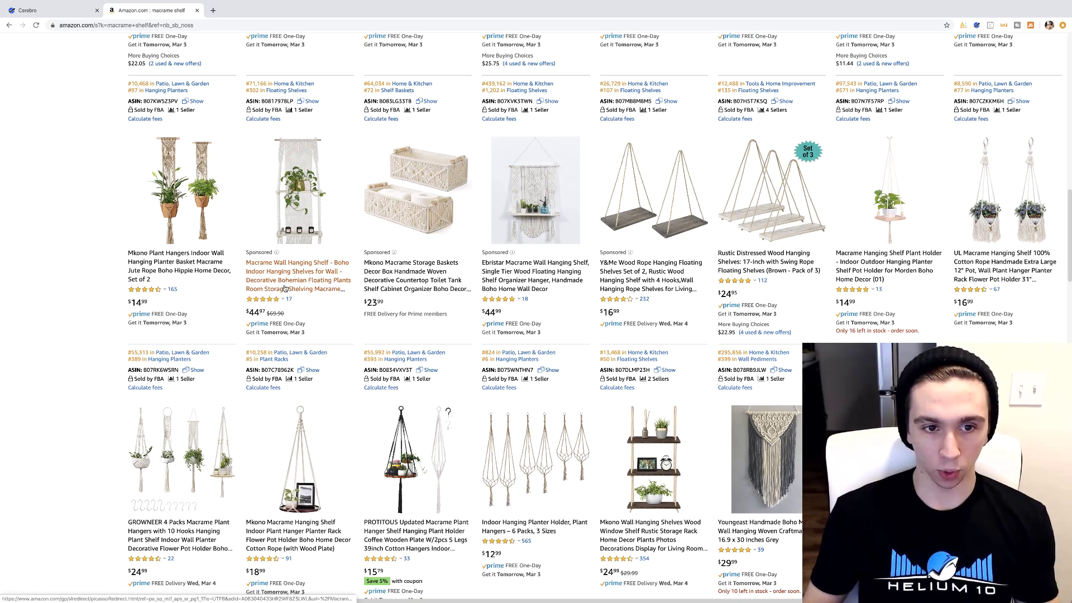
{"action": "scroll", "coordinate": [284, 288], "scroll_direction": "up", "scroll_amount": 20}
{"action": "scroll", "coordinate": [290, 311], "scroll_direction": "down", "scroll_amount": 20}
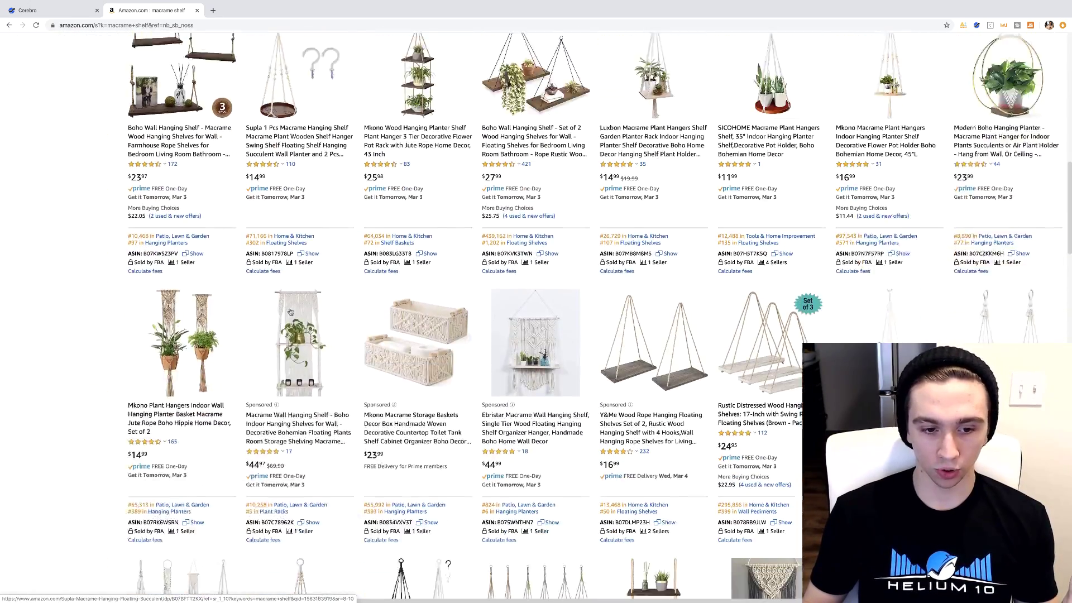
{"action": "scroll", "coordinate": [290, 312], "scroll_direction": "down", "scroll_amount": 3}
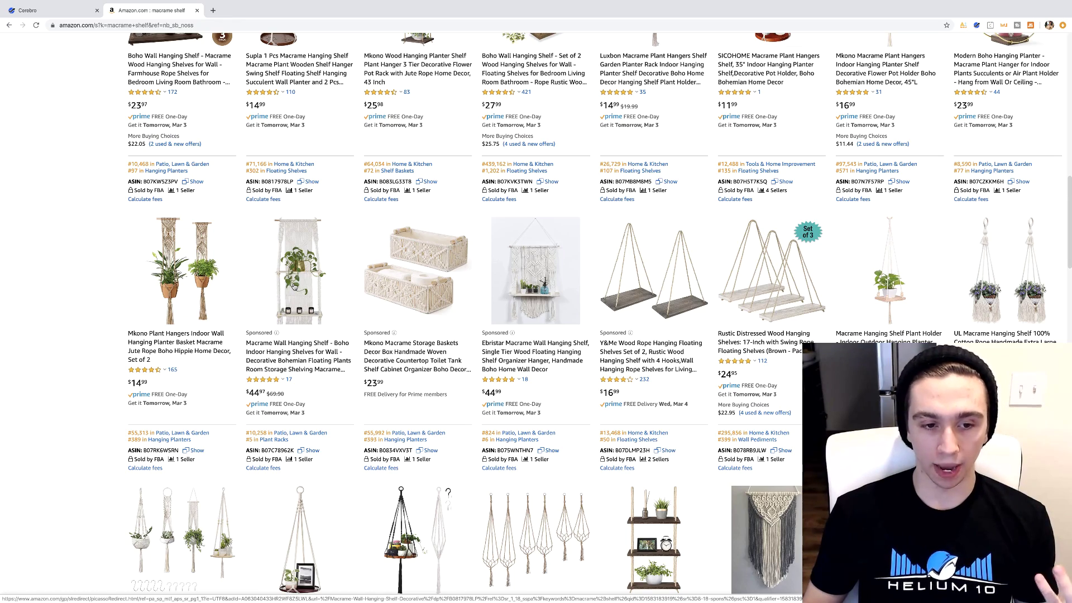
{"action": "scroll", "coordinate": [295, 287], "scroll_direction": "up", "scroll_amount": 10}
{"action": "left_click", "coordinate": [28, 10]}
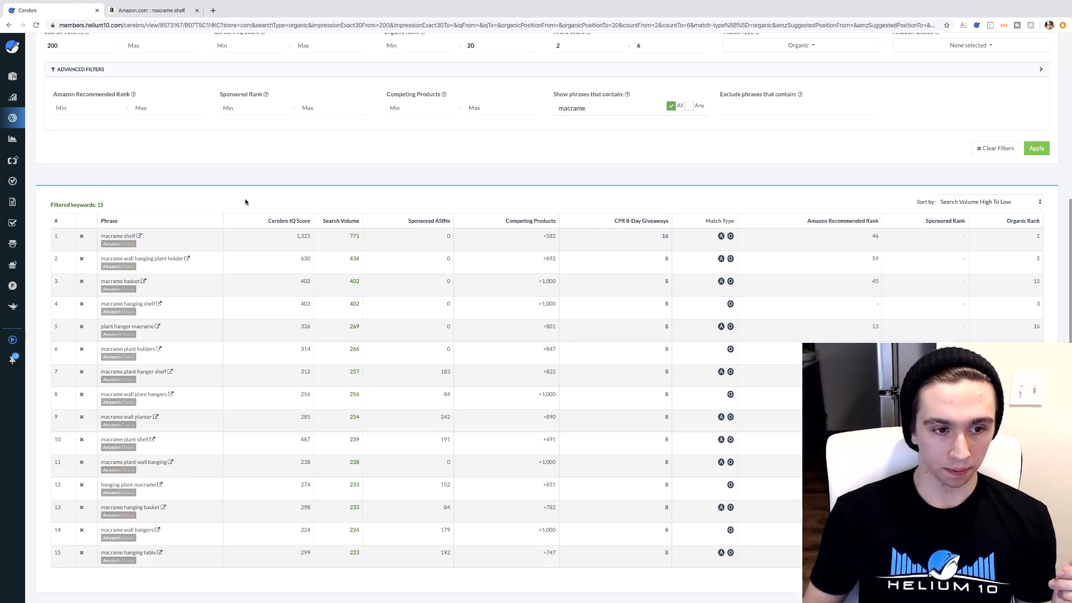